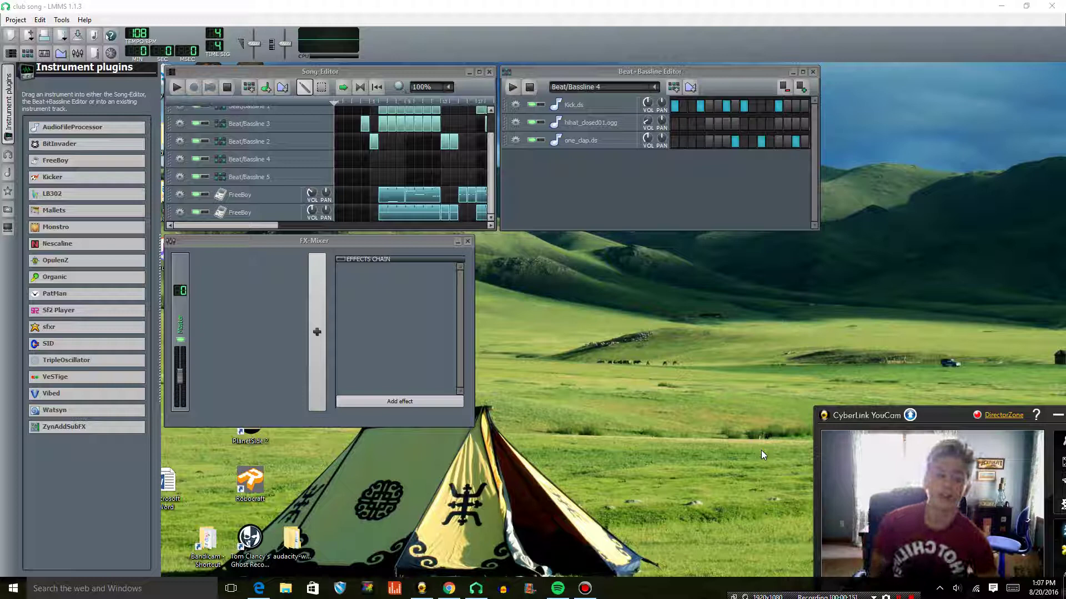
Bring up the actions for the lower FreeBoy clip in the club song arrangement
drag(941, 411, 896, 419)
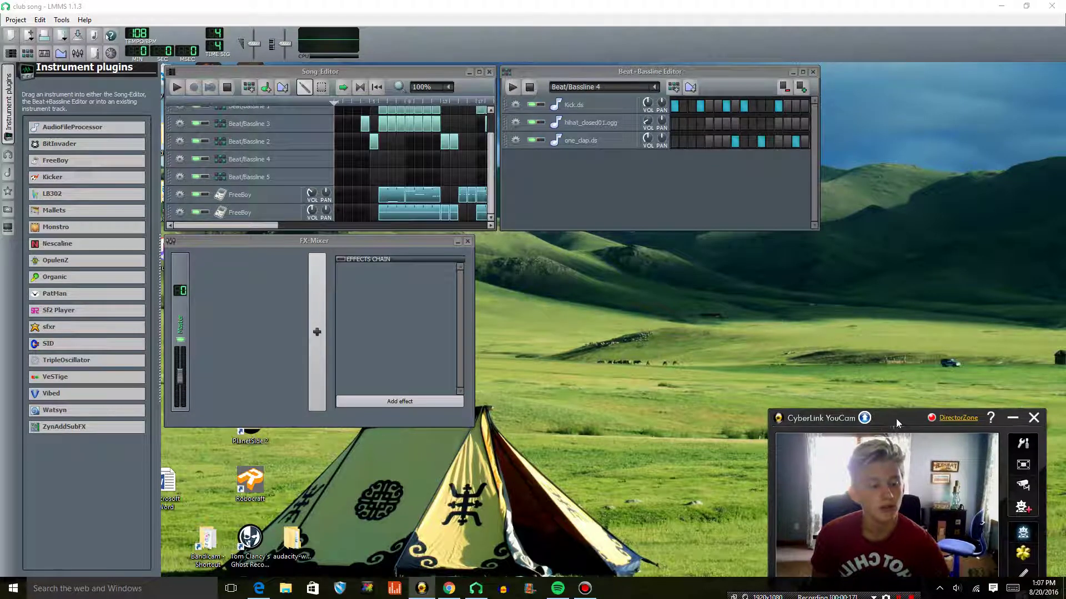
click(1034, 417)
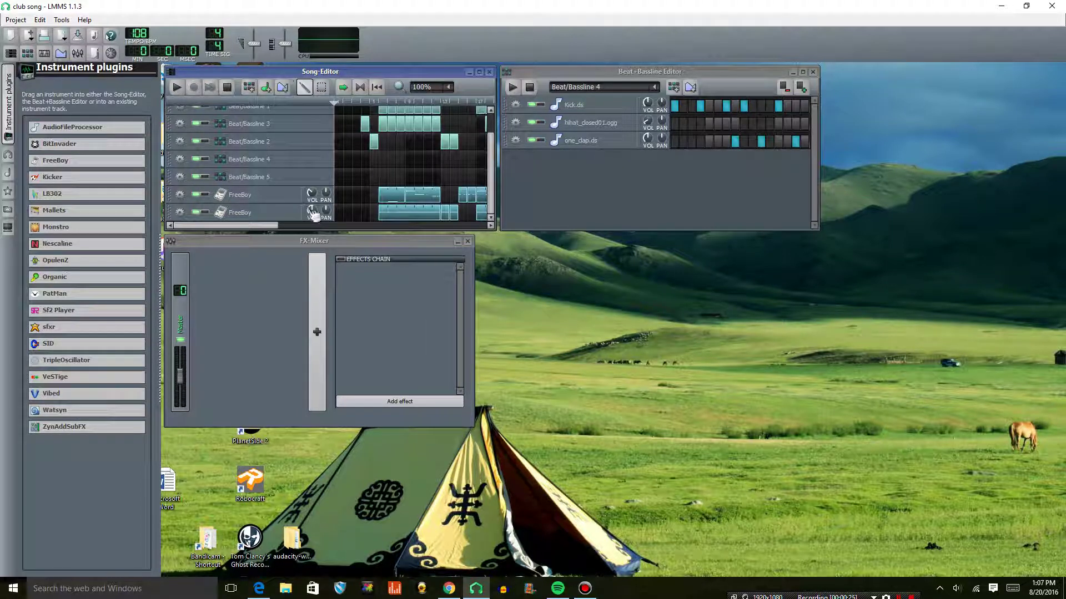
Dismiss the FreeBoy clip menu, then play the club song for about 26 seconds and stop it
right_click(404, 216)
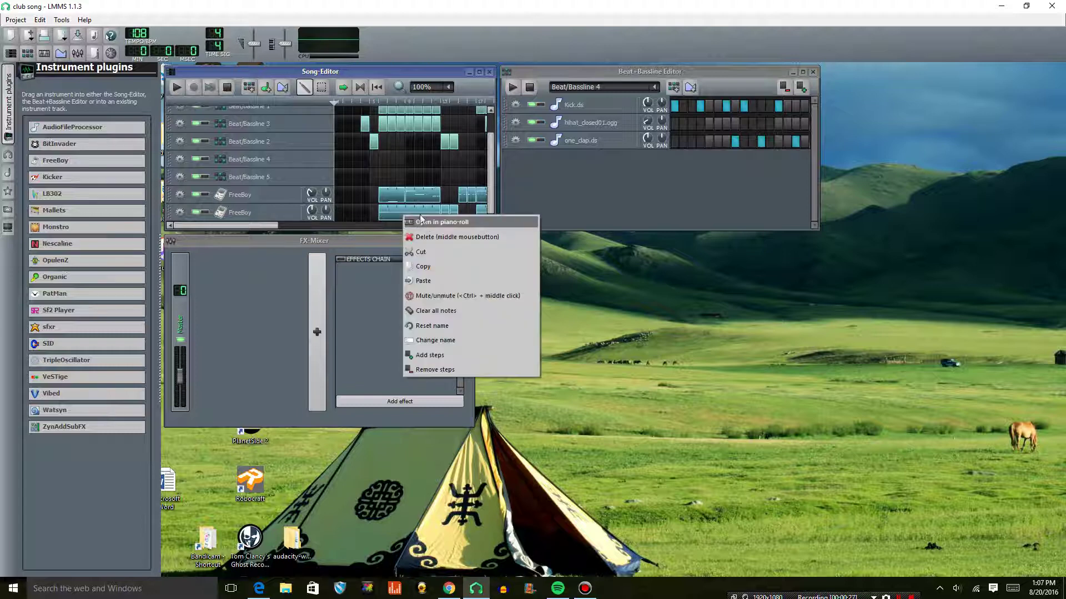
click(176, 88)
click(176, 89)
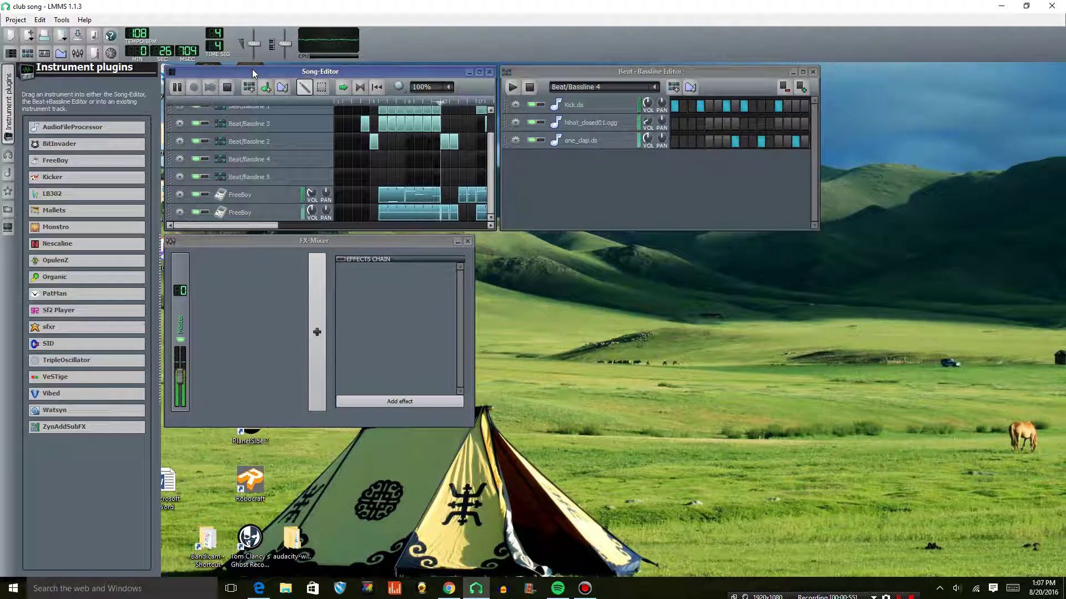
key(space)
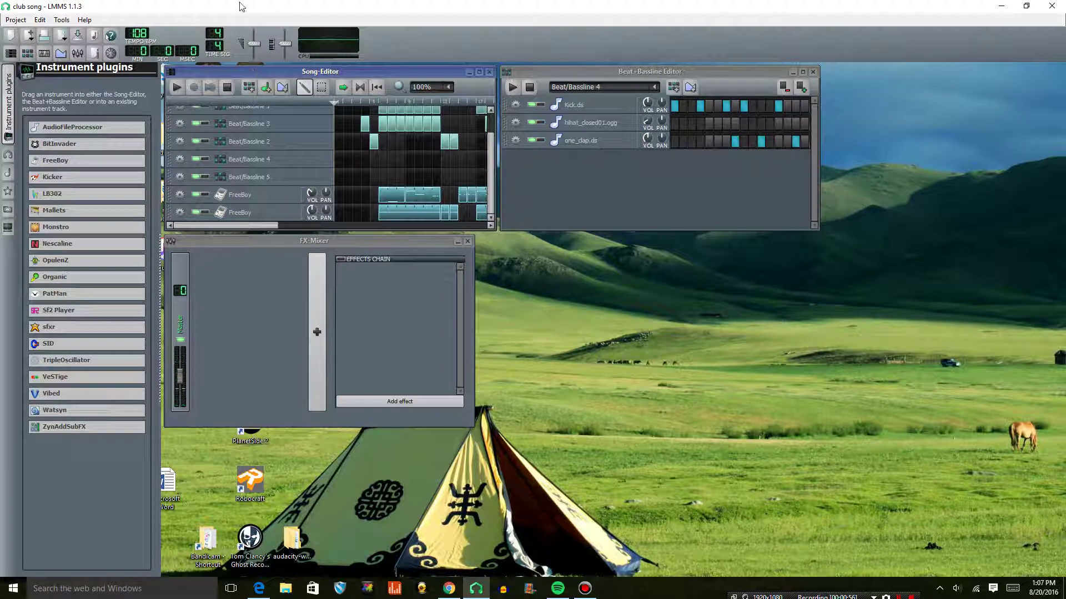
right_click(410, 222)
click(424, 225)
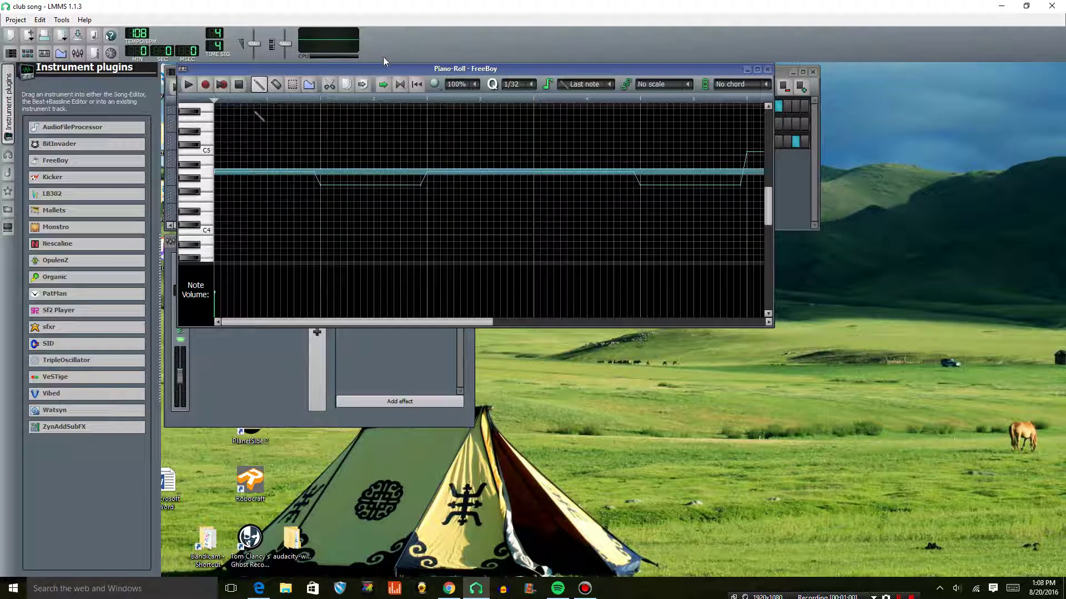
key(space)
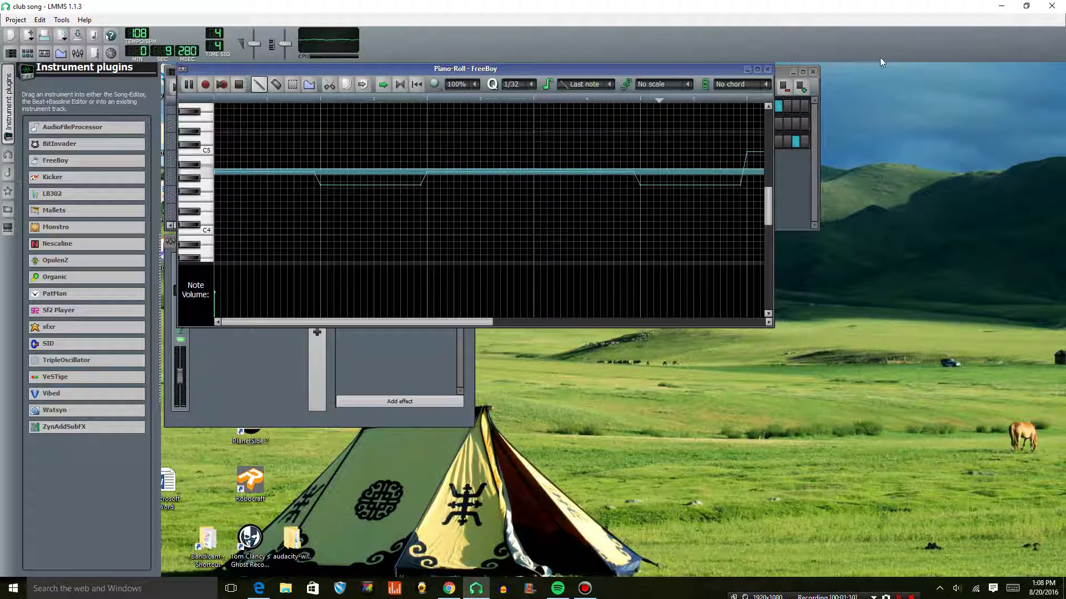
Close the FreeBoy note editor and start a new empty project
click(767, 69)
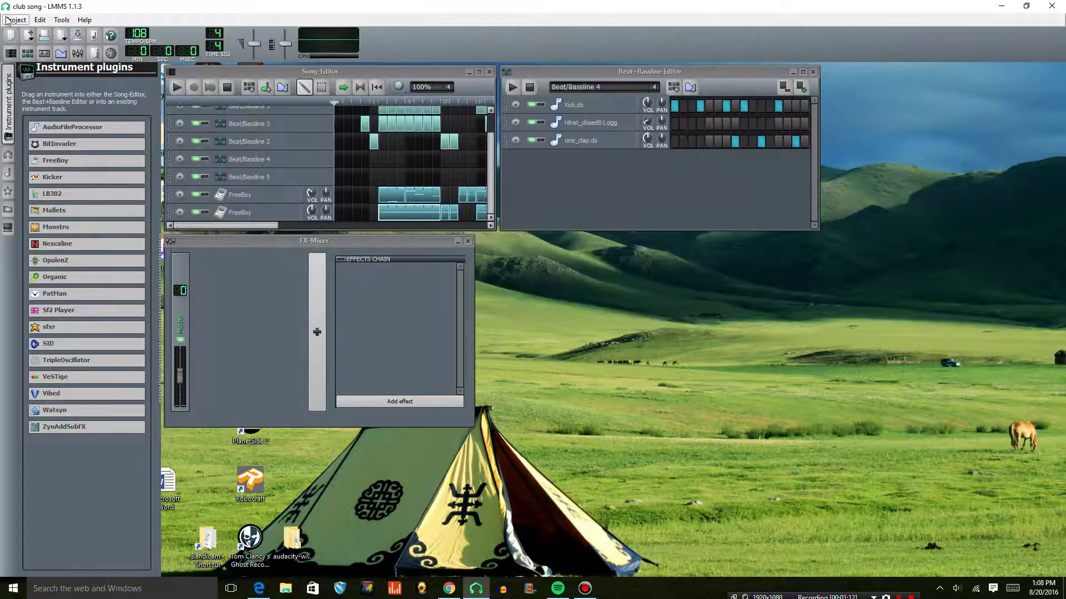
click(6, 20)
click(25, 34)
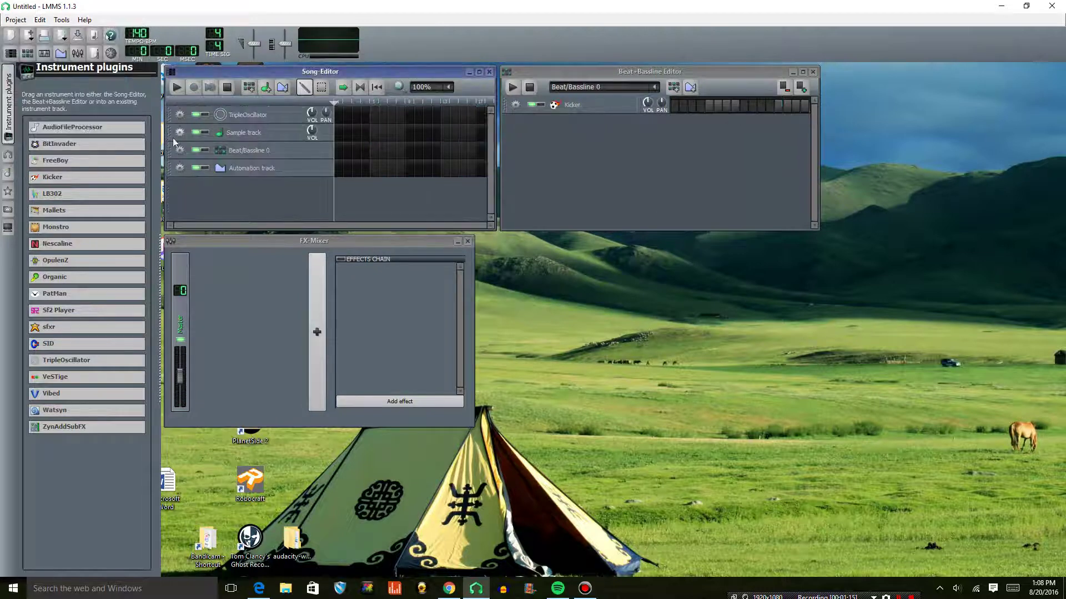
Remove the Sample, Beat/Bassline and Automation tracks, then open TripleOscillator's settings and a new pattern
click(179, 115)
click(180, 133)
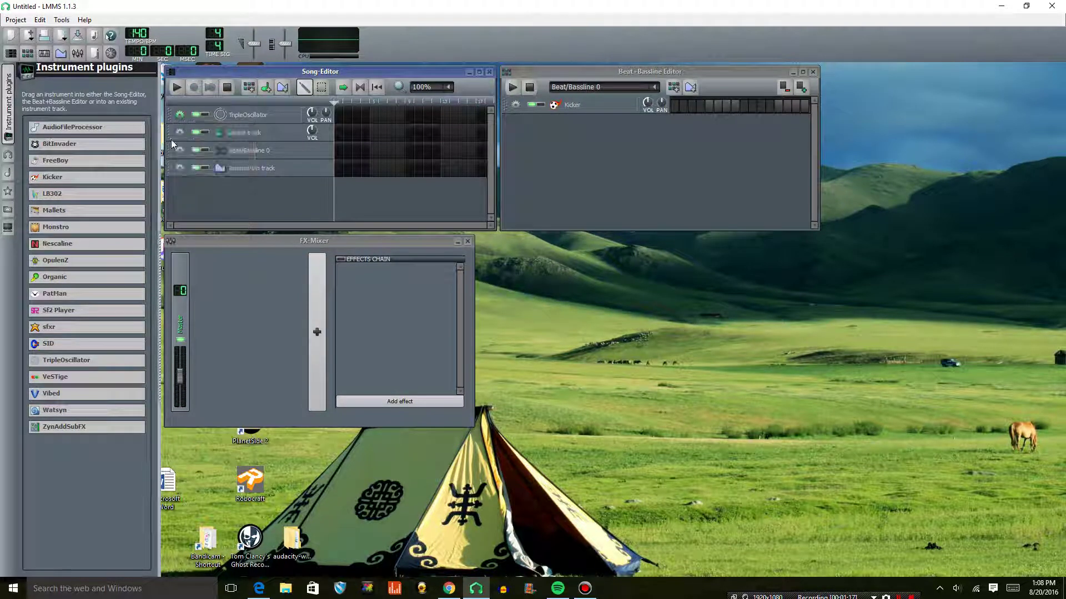
click(180, 133)
click(208, 160)
click(179, 132)
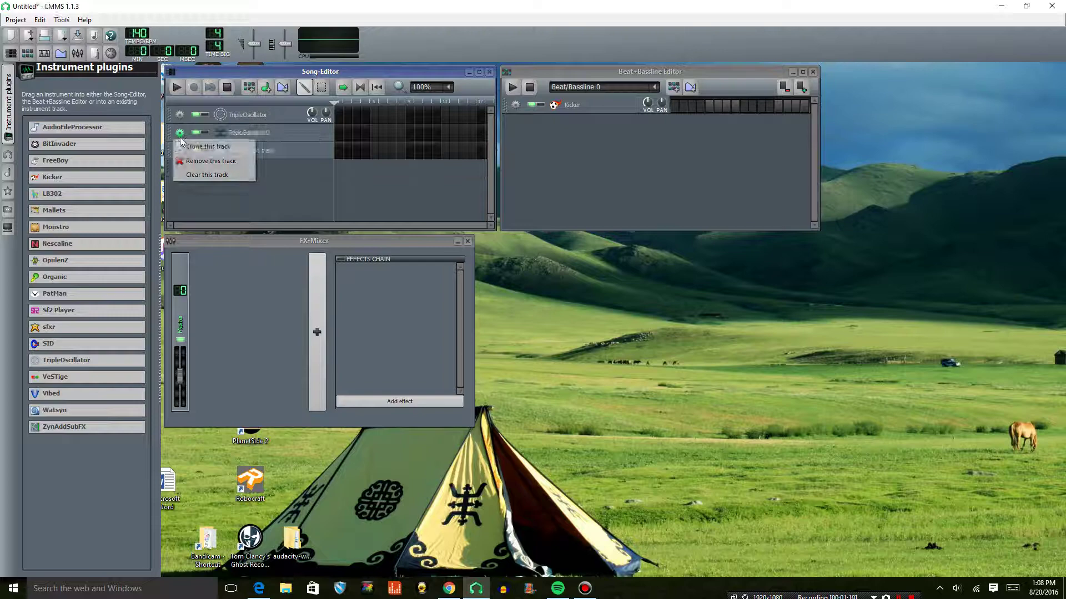
click(208, 161)
click(179, 132)
click(208, 160)
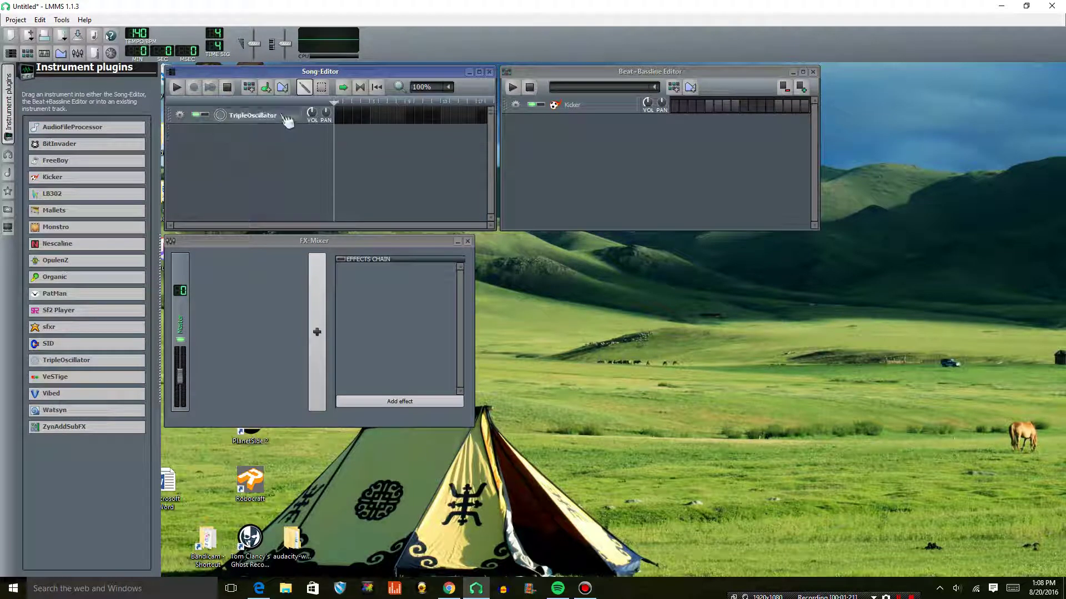
click(288, 117)
double_click(366, 115)
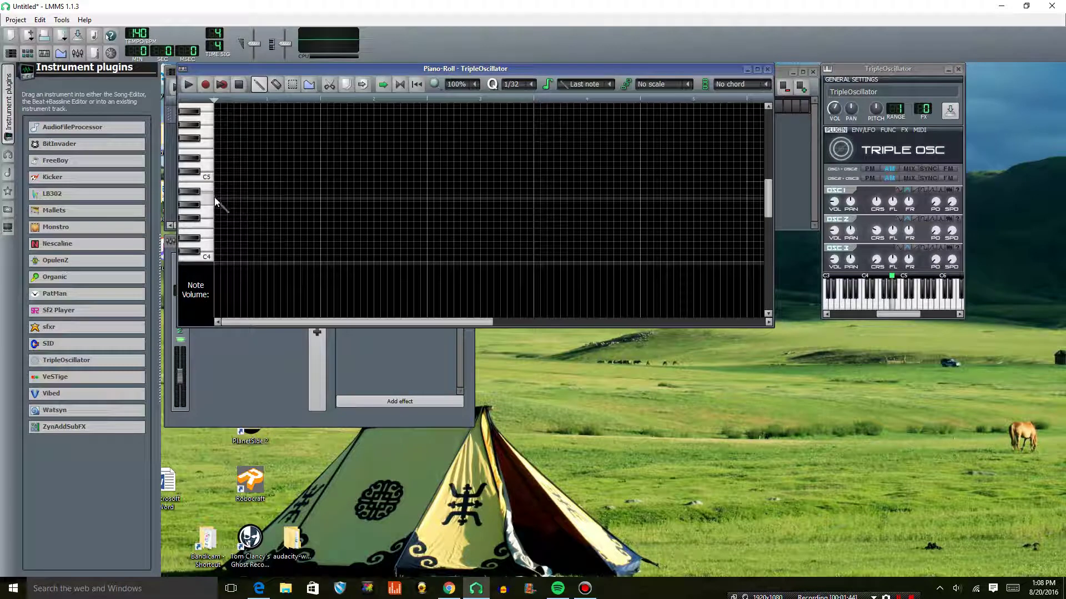
Draw one long note about four bars long in the Piano Roll and play it twice
drag(215, 198, 638, 198)
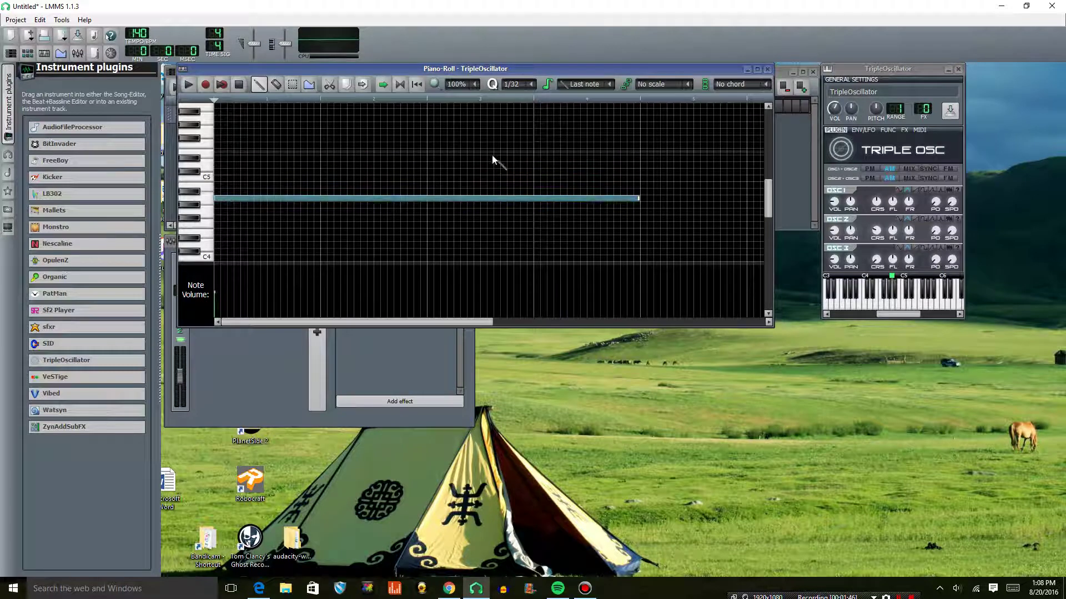
key(space)
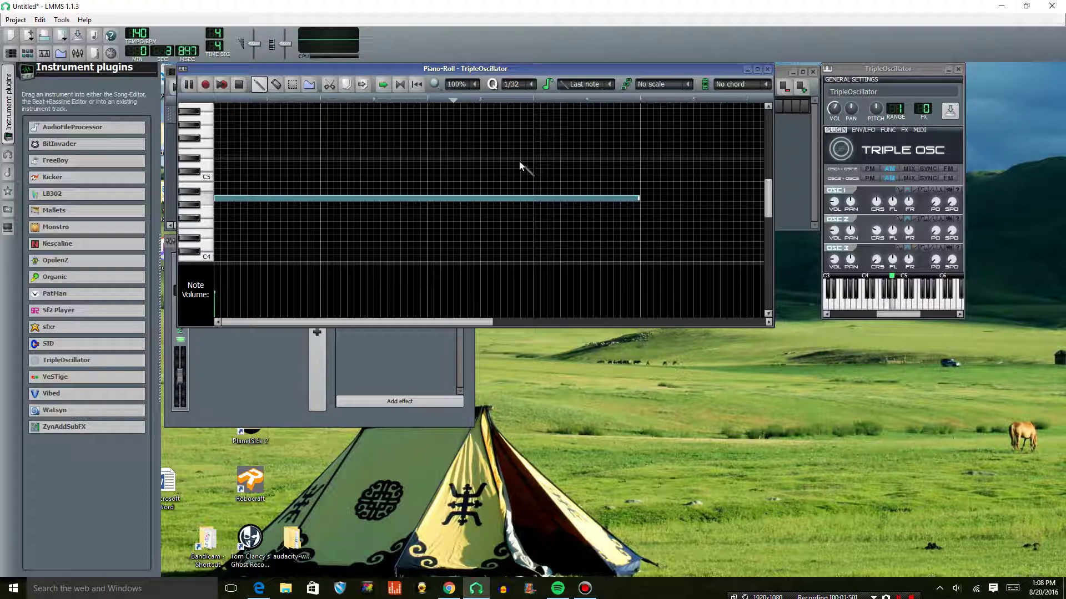
key(space)
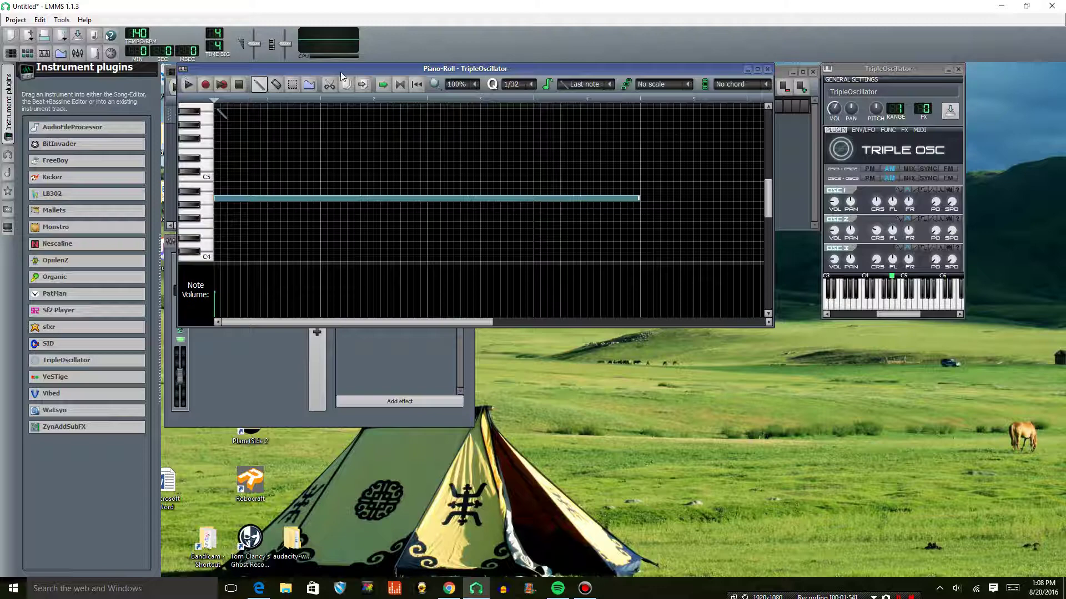
key(space)
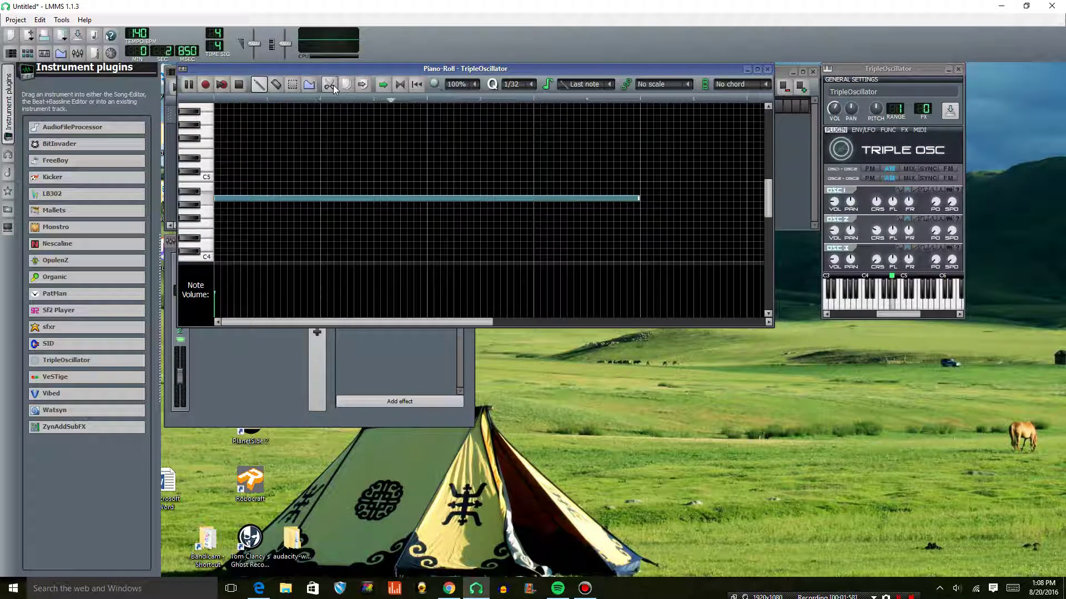
key(space)
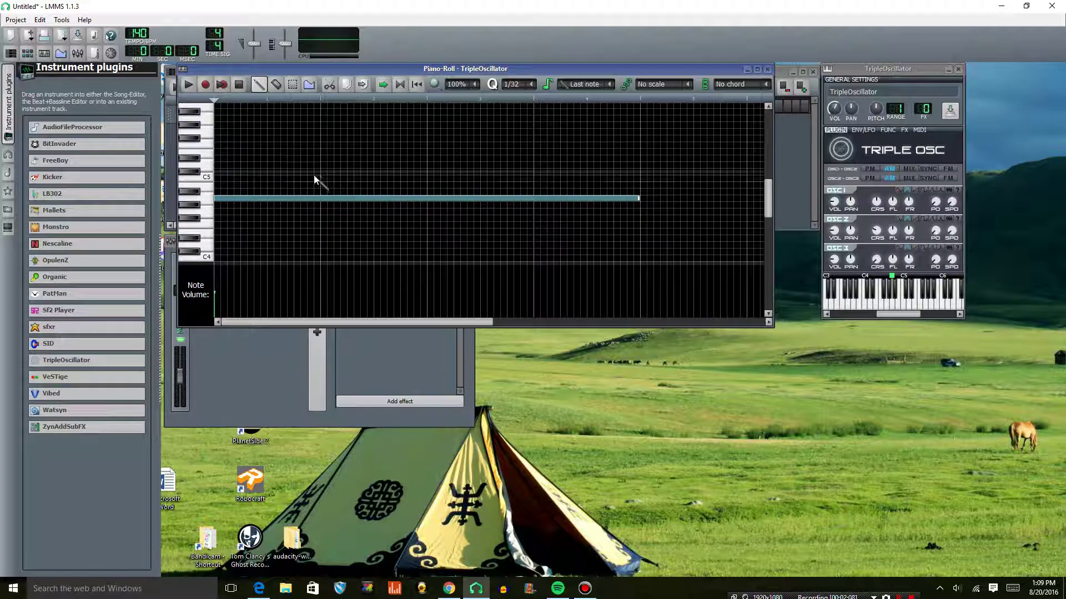
click(309, 88)
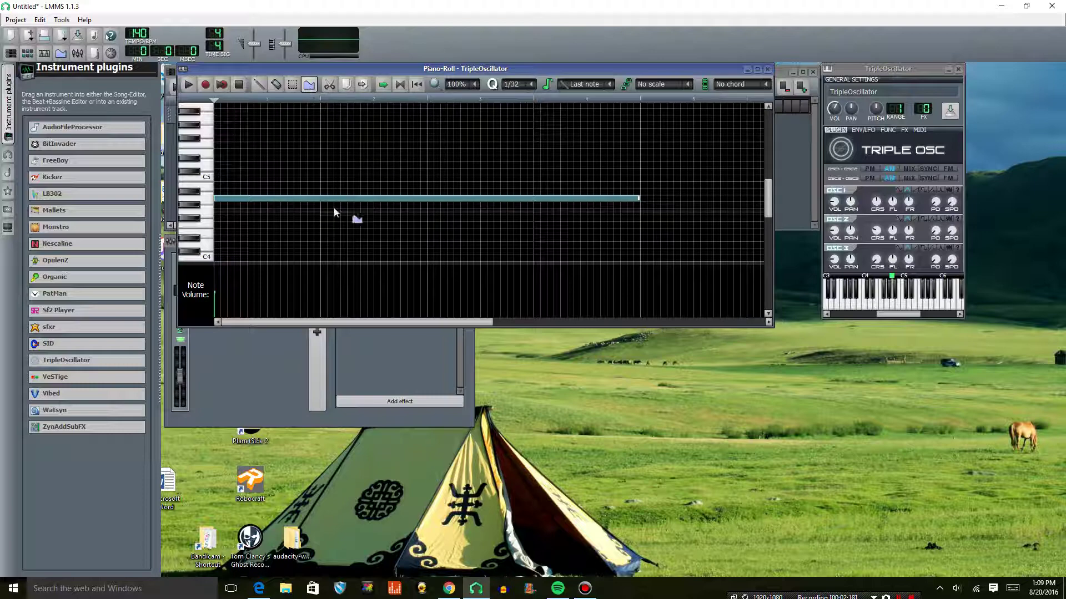
Open the long note's detuning in the Automation Editor and set a point near the start to about 1
click(307, 198)
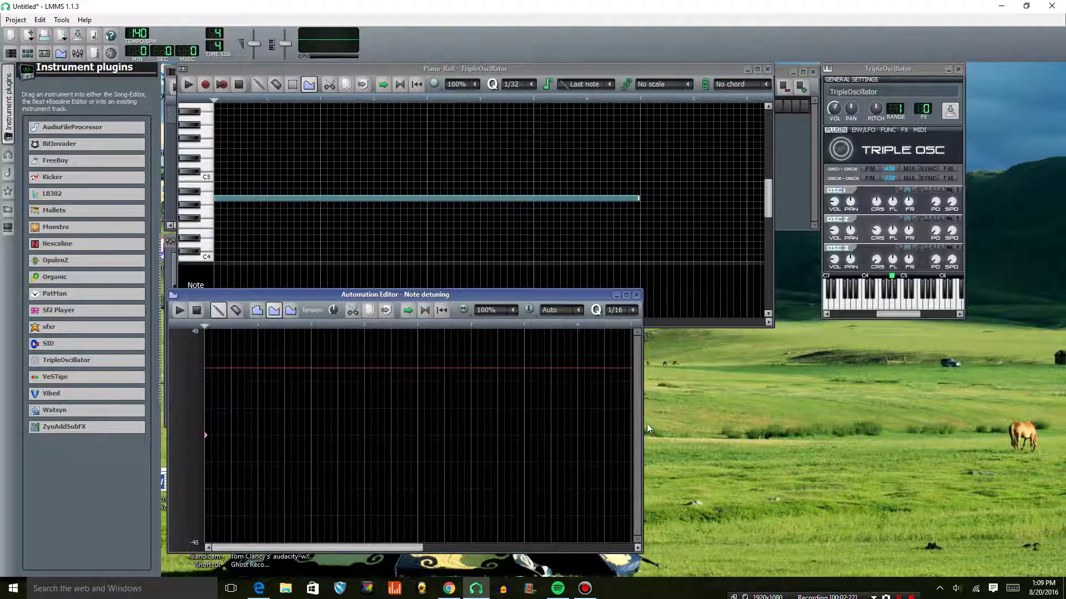
click(530, 333)
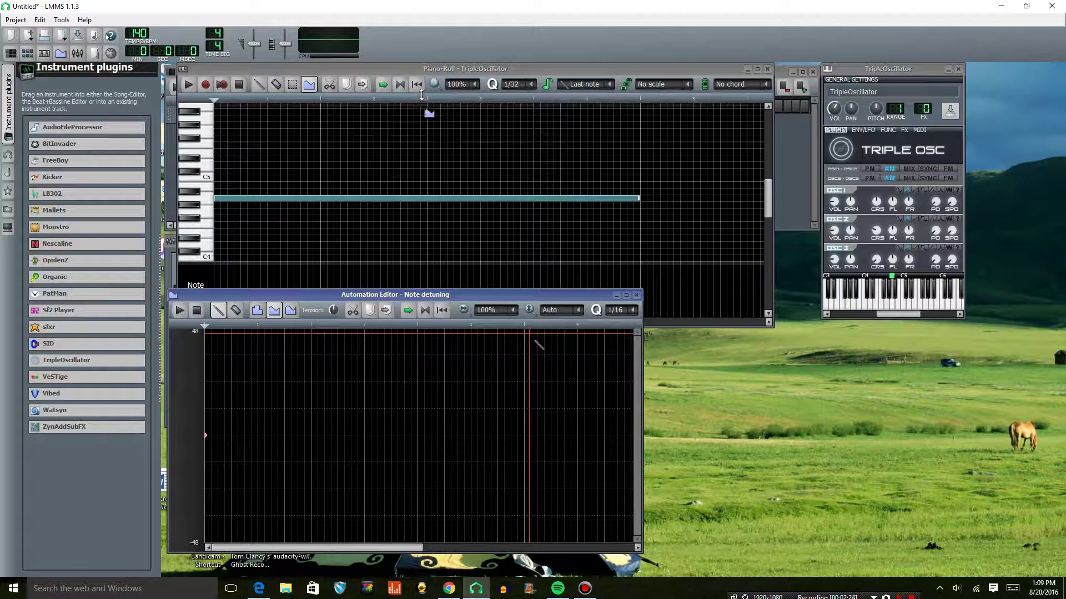
drag(428, 295, 434, 295)
drag(422, 377, 240, 407)
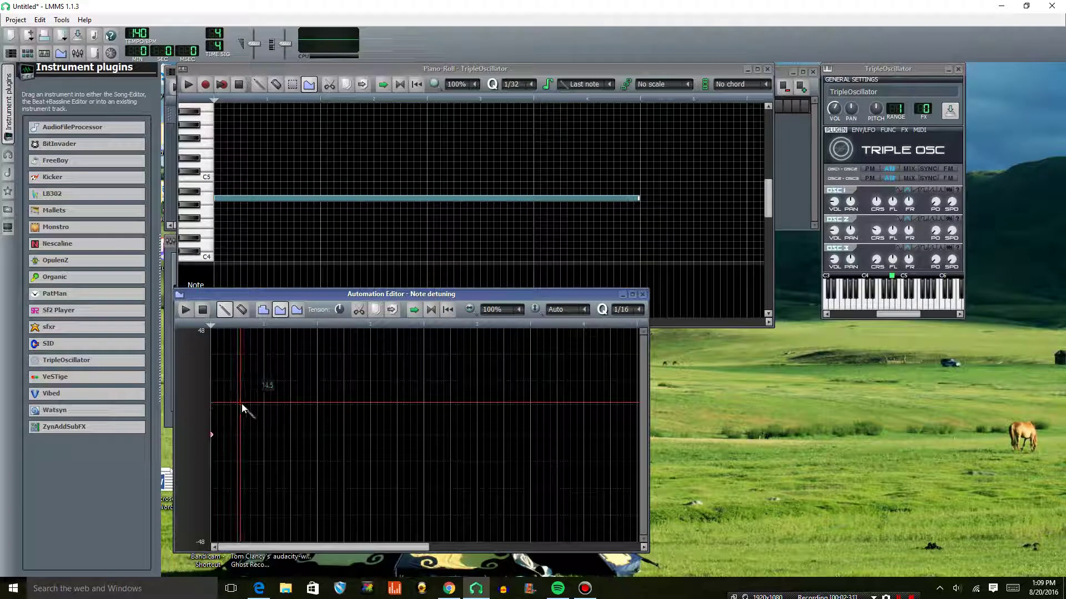
click(318, 408)
drag(318, 408, 317, 410)
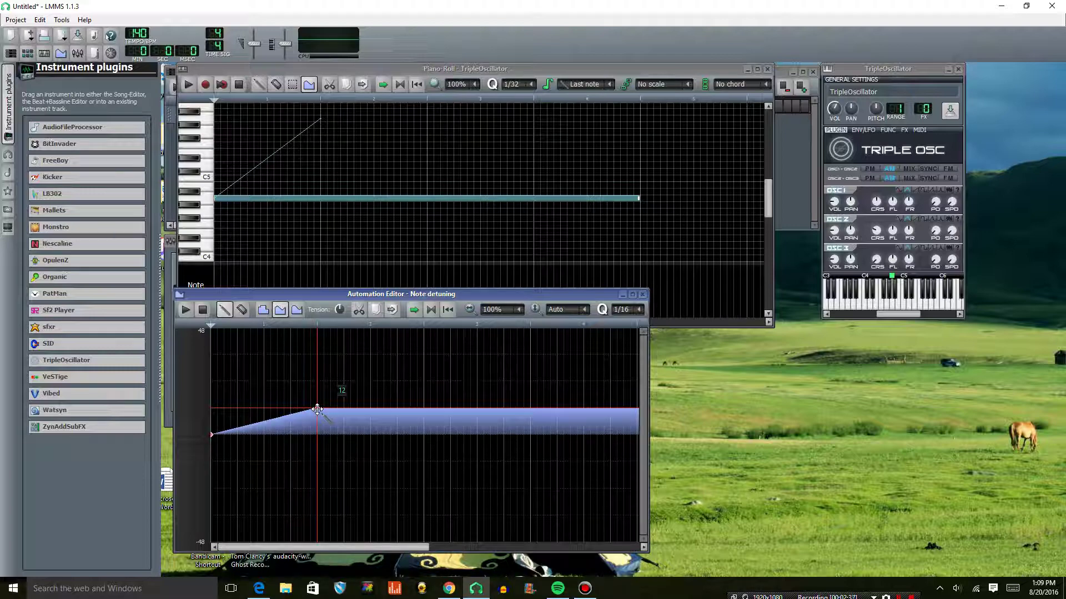
mouse_move(317, 410)
mouse_down()
mouse_move(316, 442)
mouse_move(316, 428)
mouse_up()
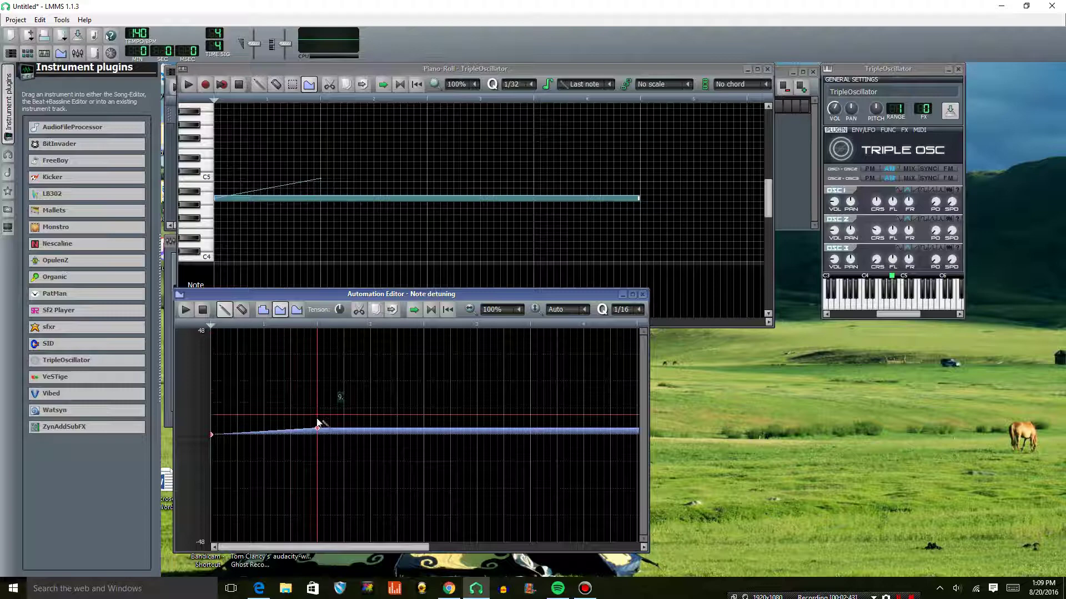
mouse_move(316, 428)
mouse_down()
mouse_move(317, 381)
mouse_move(318, 409)
mouse_up()
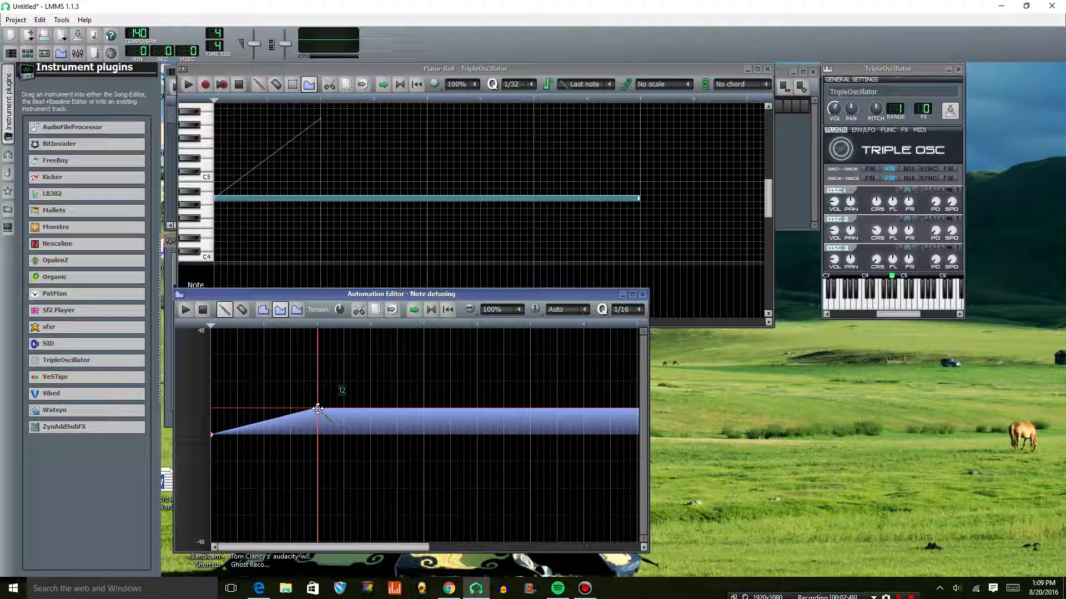
drag(318, 409, 317, 434)
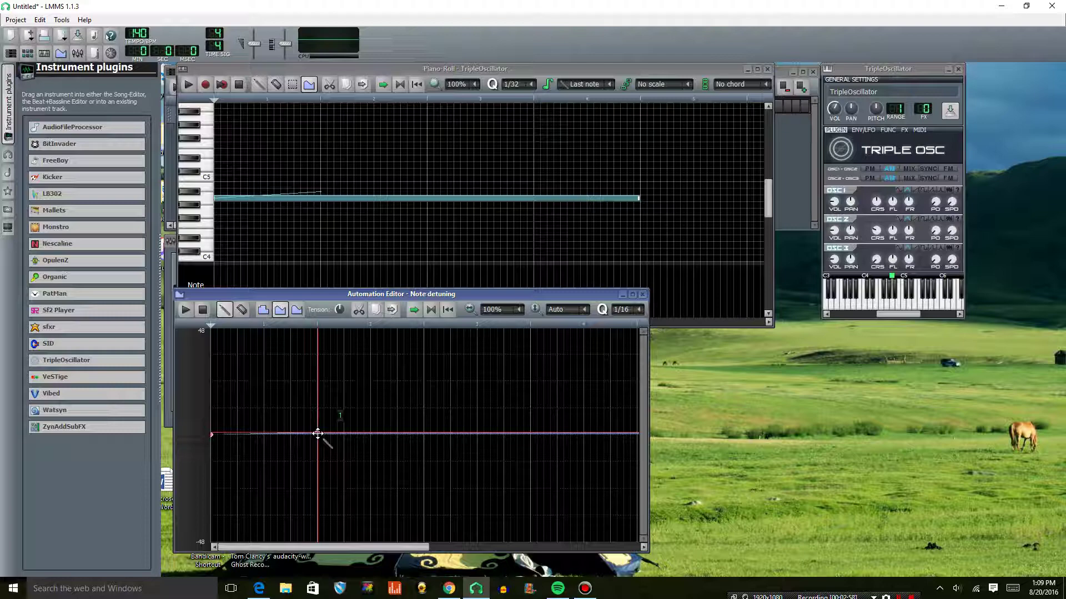
Shape the detune curve into a short raised plateau returning near zero, then play the note
drag(318, 434, 318, 427)
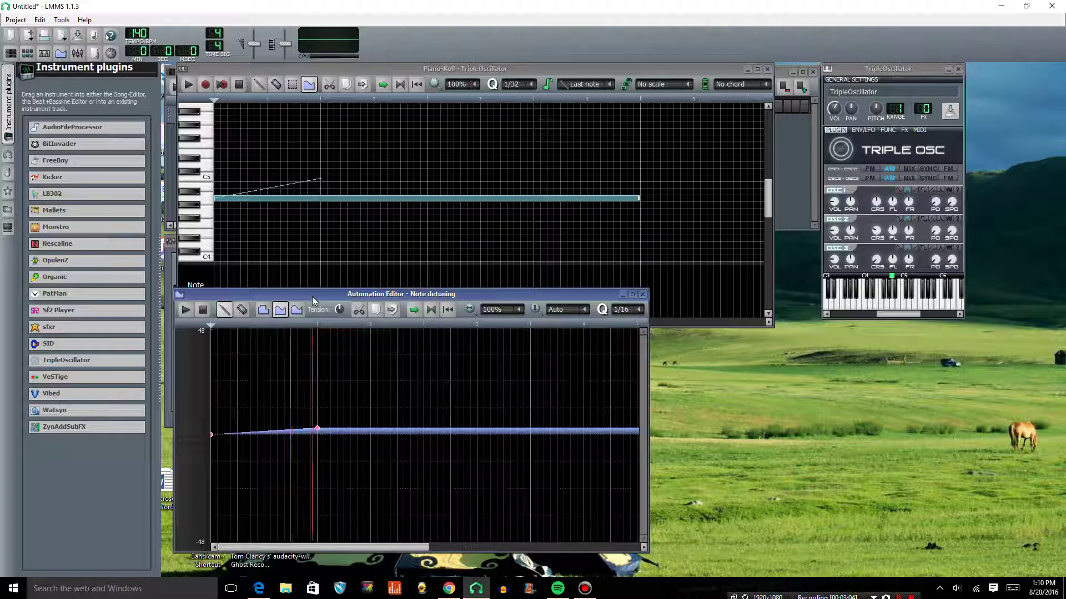
click(312, 434)
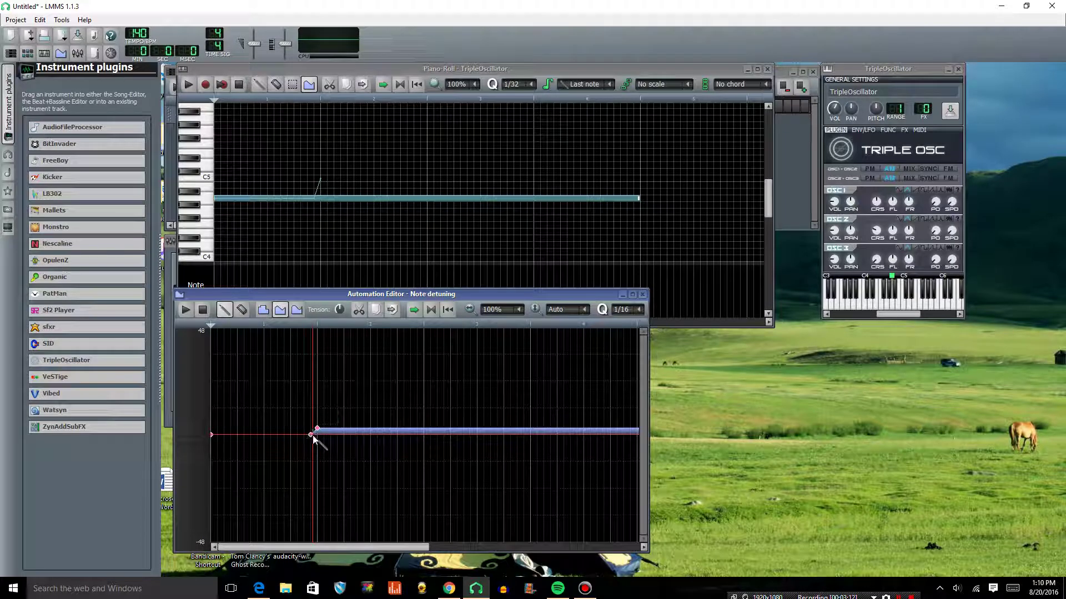
click(421, 426)
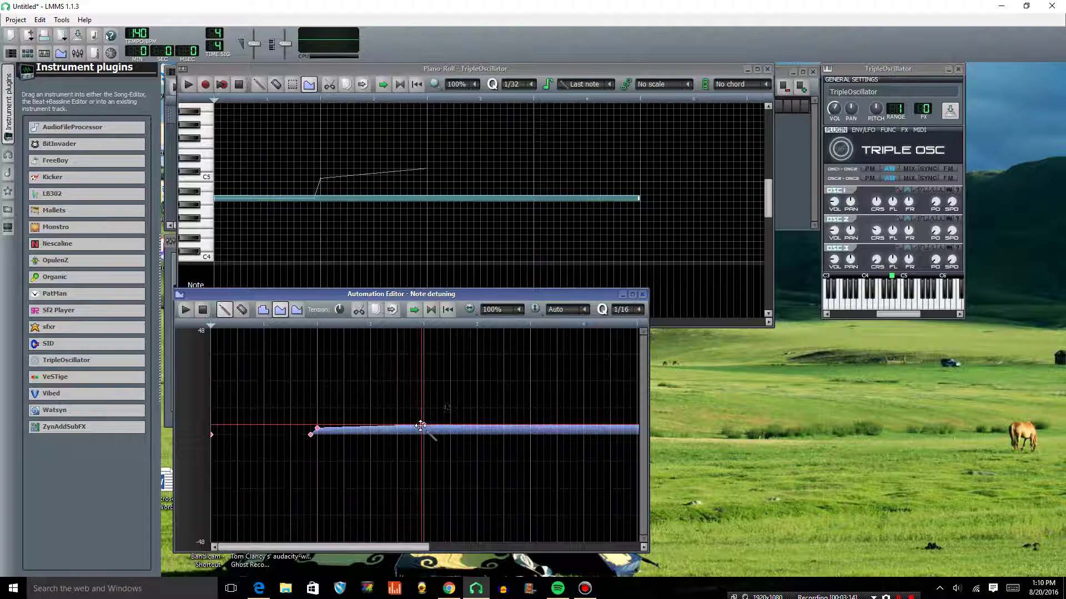
drag(421, 426, 417, 428)
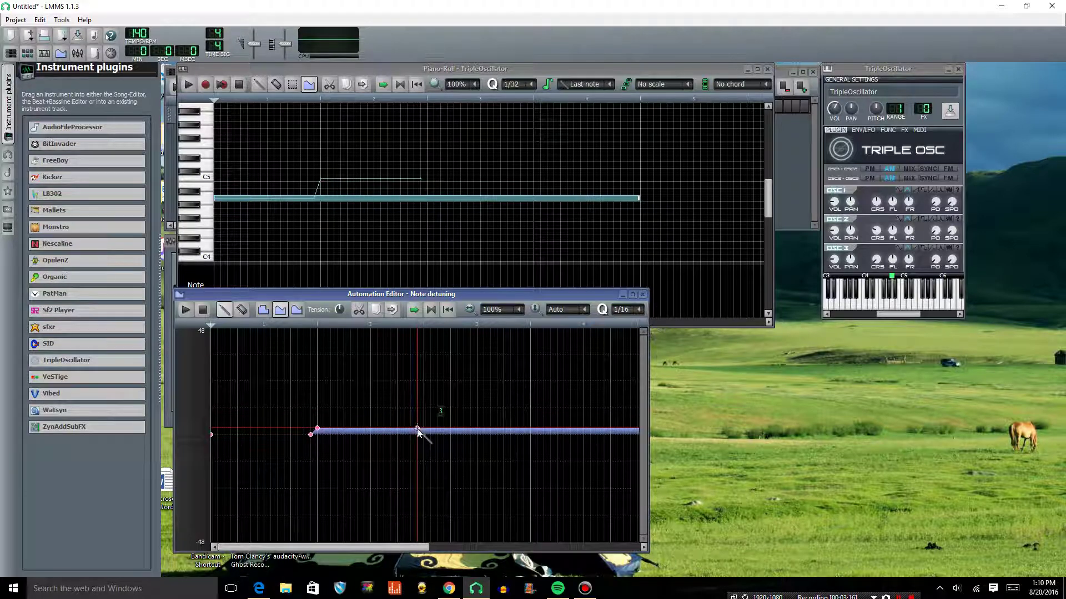
click(420, 436)
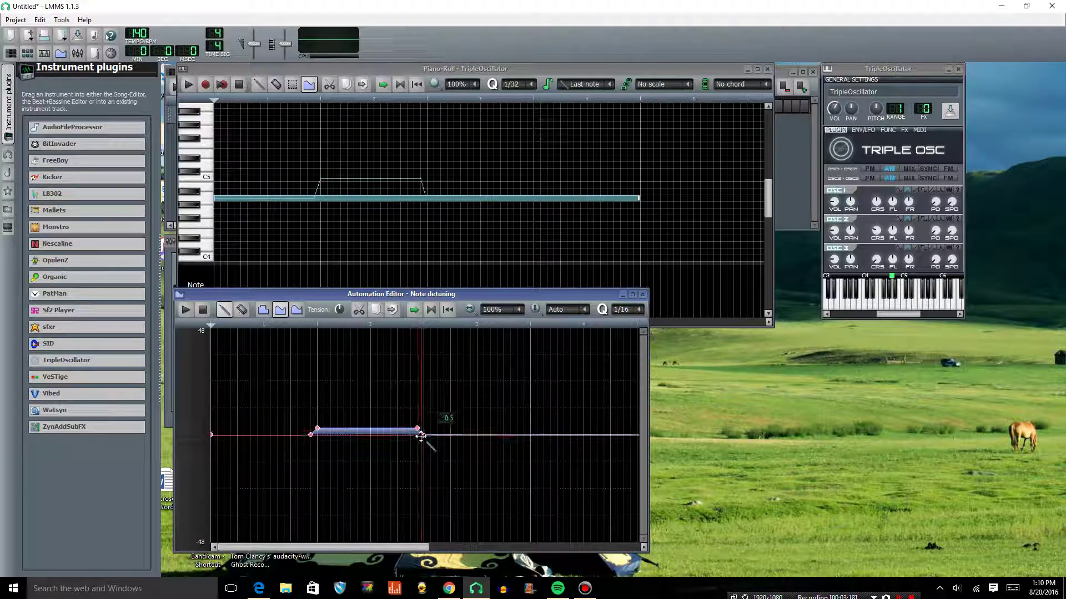
click(189, 88)
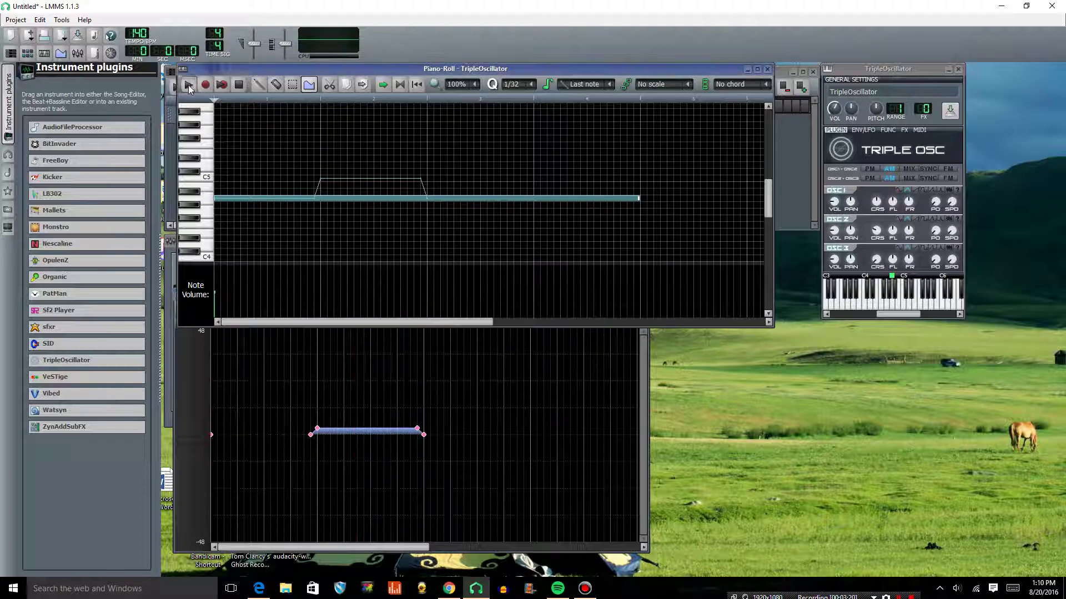
click(189, 86)
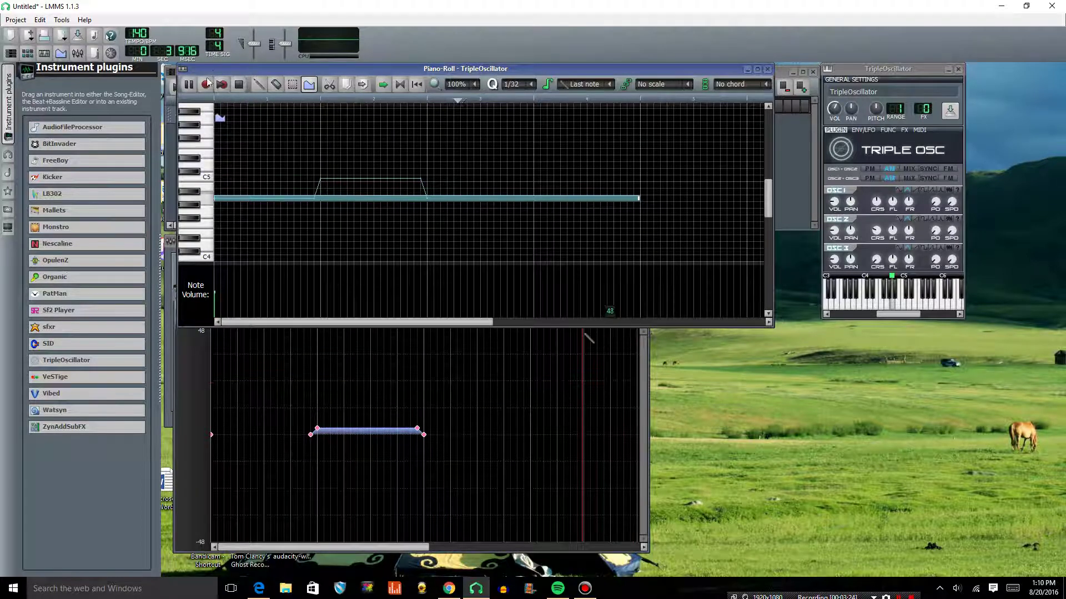
Add a dip down to -19 in the detune curve and listen to it
key(space)
mouse_move(371, 464)
mouse_down()
mouse_move(369, 481)
mouse_move(411, 461)
mouse_move(336, 473)
mouse_move(351, 415)
mouse_up()
key(space)
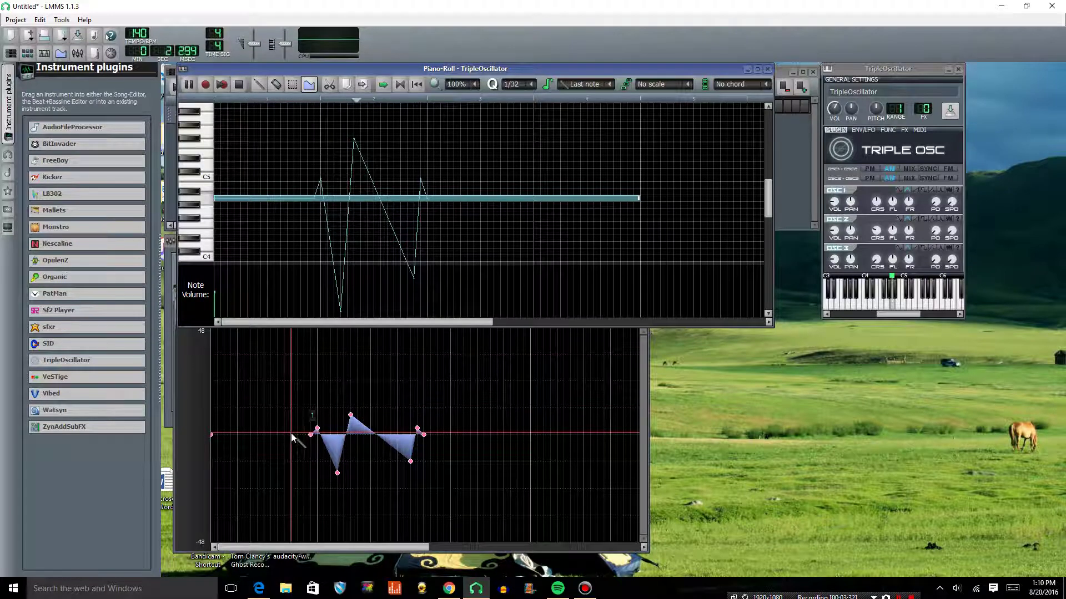
click(246, 85)
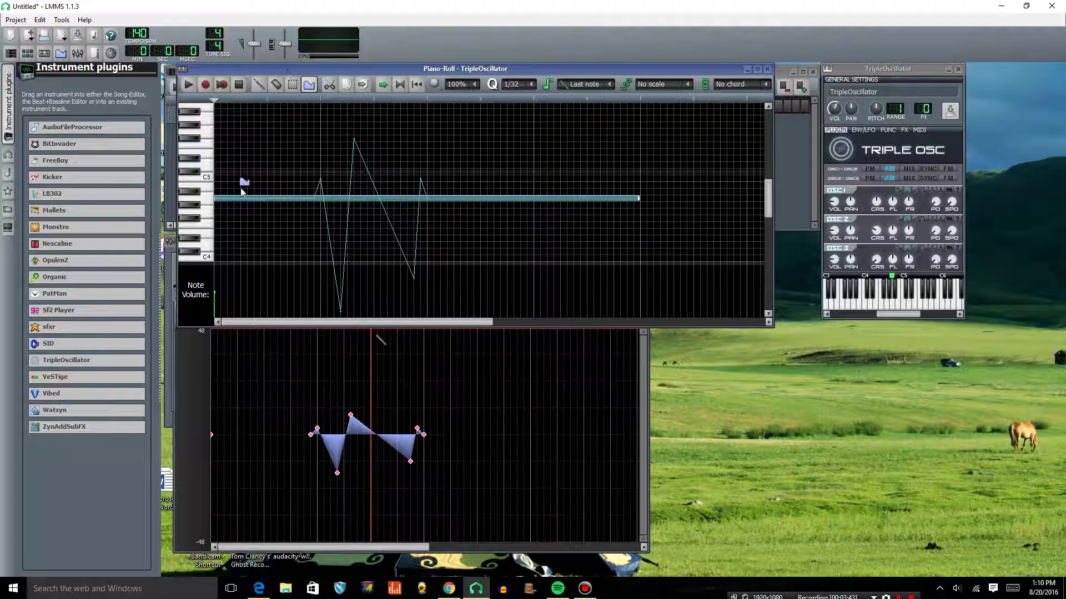
Add a -14 point, a tall peak and a following dip to the detune curve, then listen
click(247, 450)
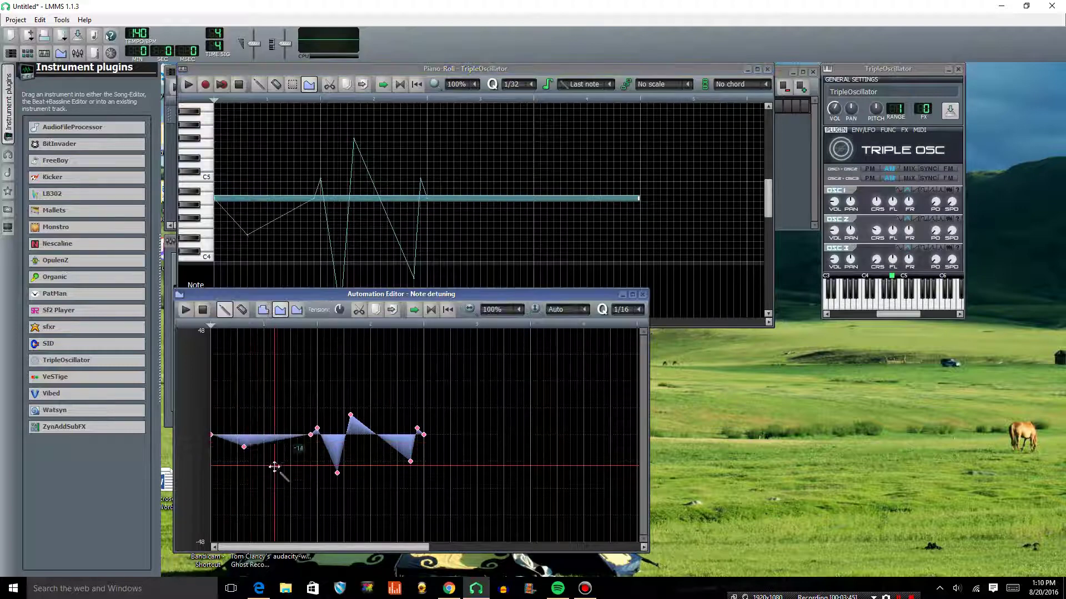
mouse_move(274, 466)
mouse_down()
mouse_move(281, 407)
mouse_move(277, 359)
mouse_up()
drag(281, 468, 284, 462)
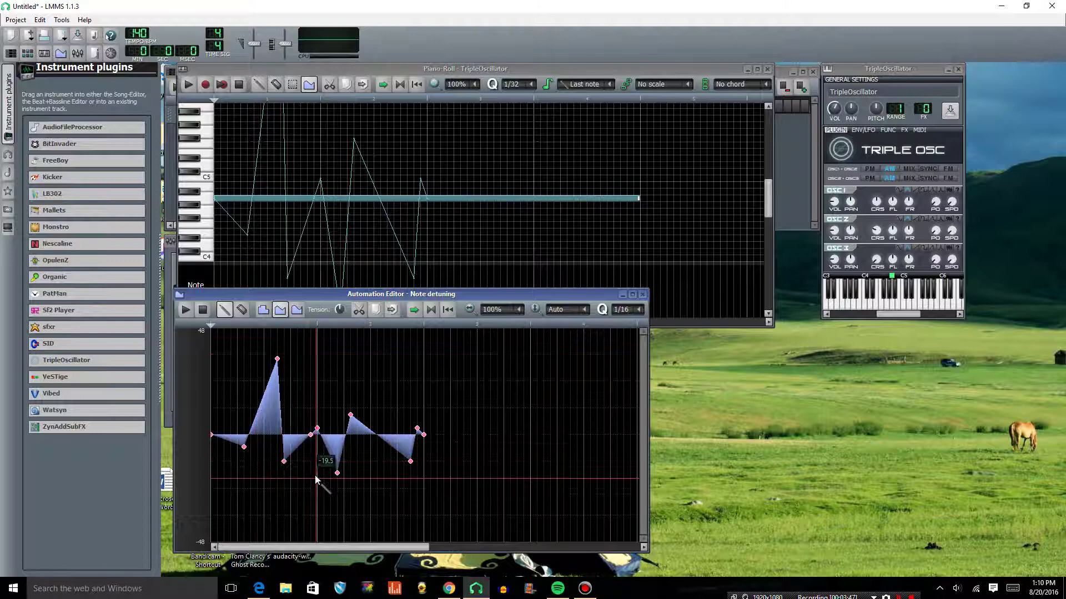
click(290, 402)
key(space)
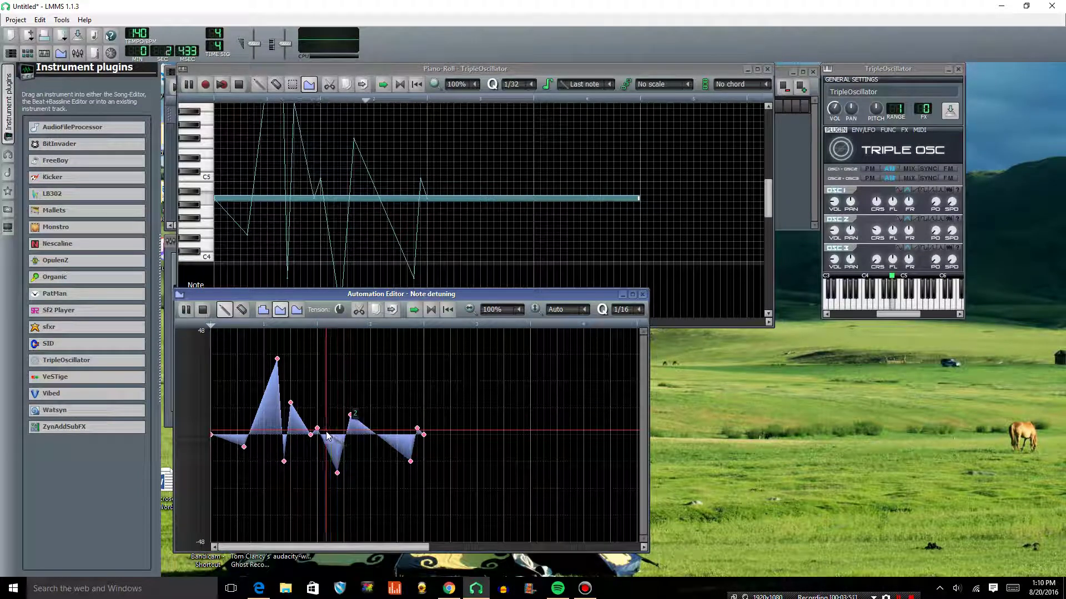
key(space)
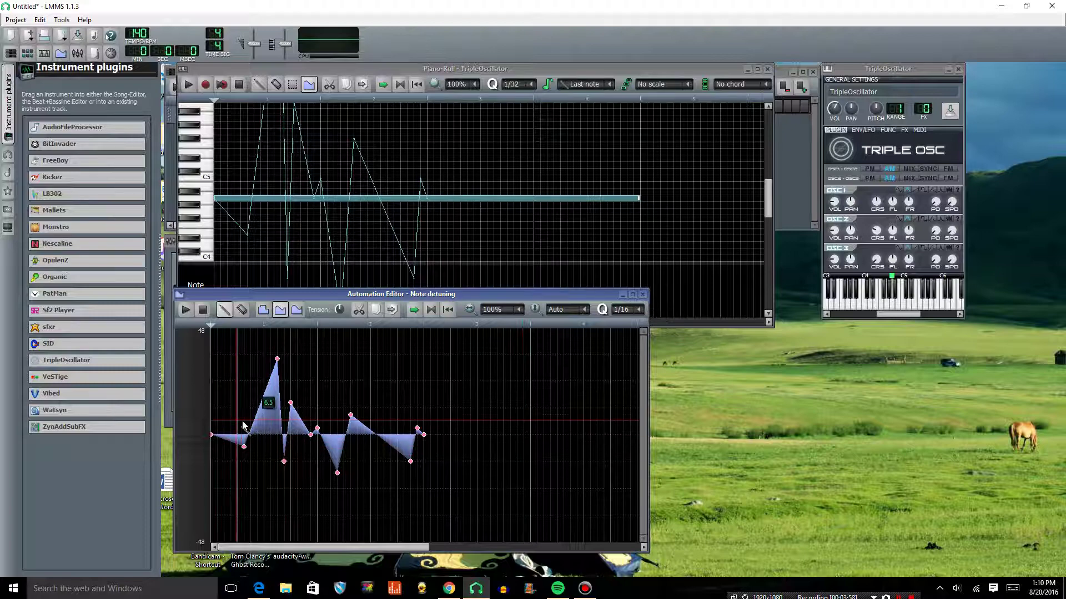
Redraw the detune curve as a gentle wave and play the note
mouse_move(237, 422)
mouse_down()
mouse_move(429, 425)
mouse_move(252, 424)
mouse_move(423, 425)
mouse_up()
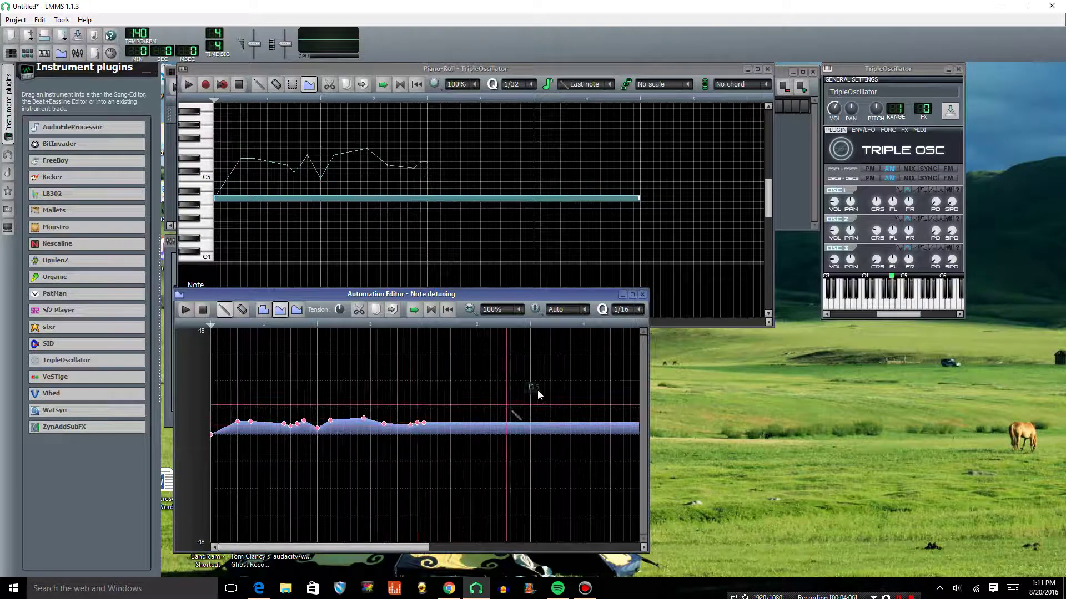
key(space)
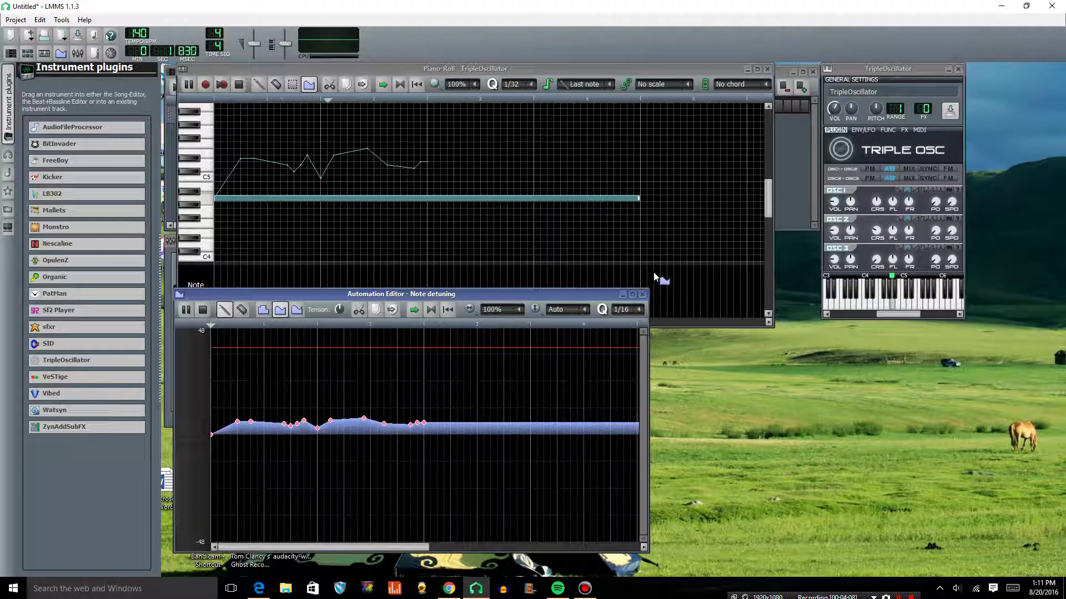
click(643, 294)
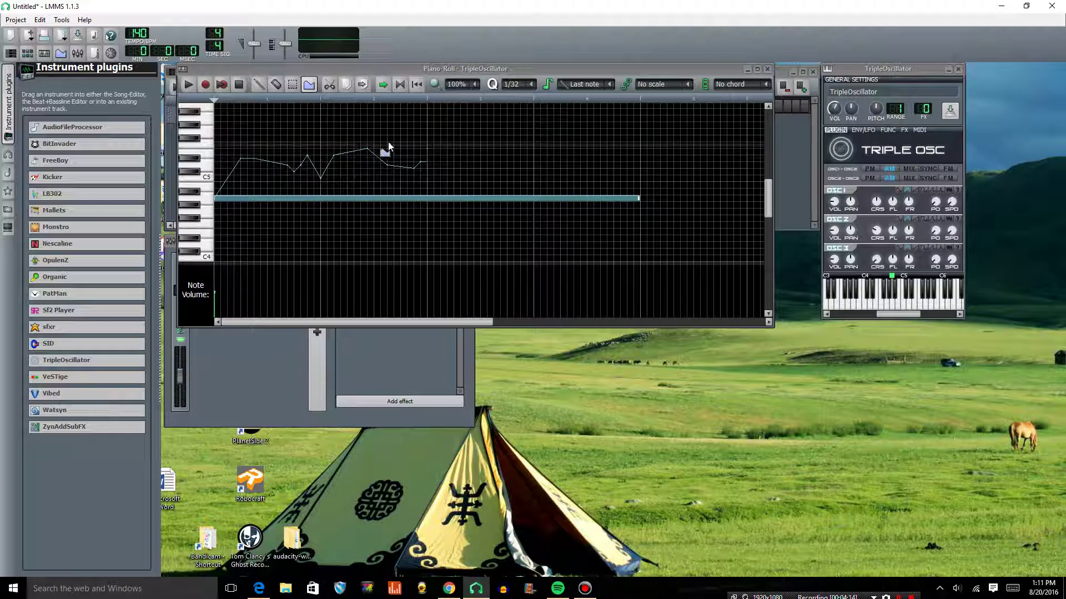
Delete the long test note and close the Piano Roll
click(290, 87)
key(shift+d)
right_click(338, 198)
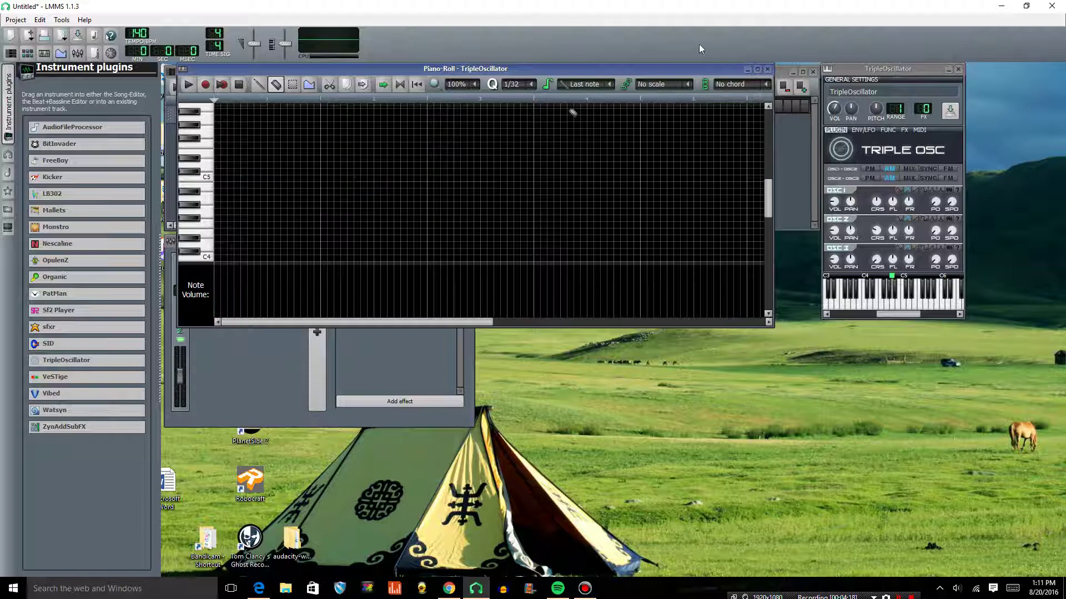
click(767, 69)
Open the recent project we cry.mmpz, discarding the unsaved test project
click(16, 20)
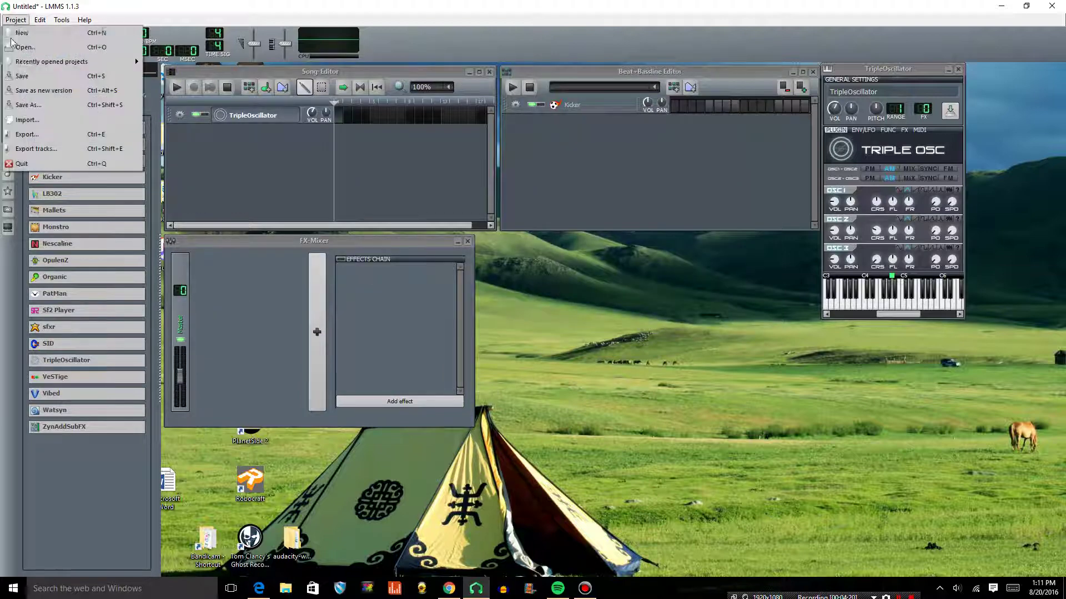
mouse_move(23, 62)
click(292, 78)
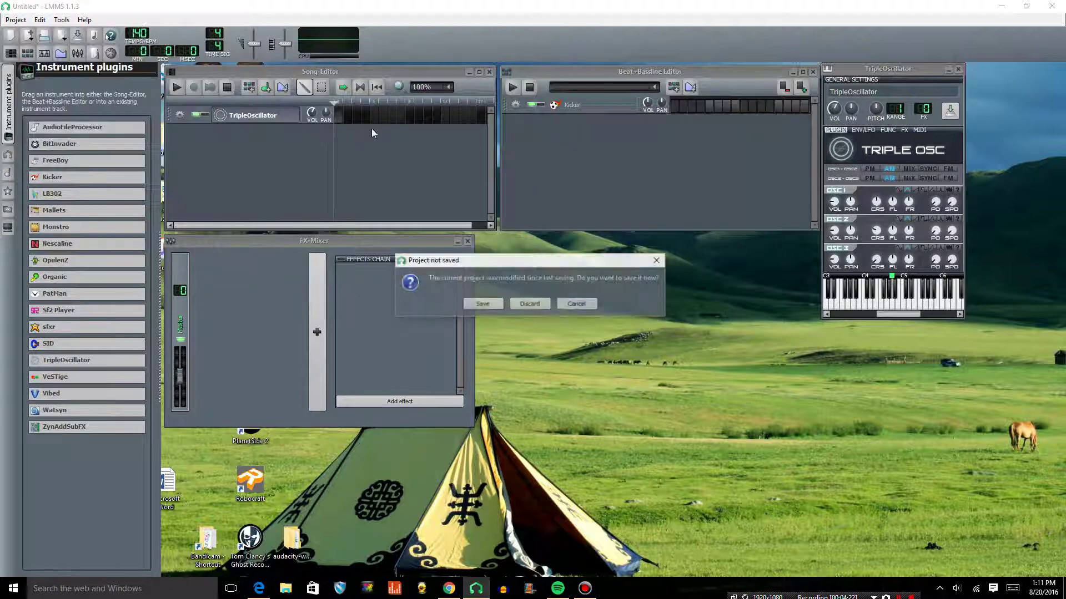
click(523, 304)
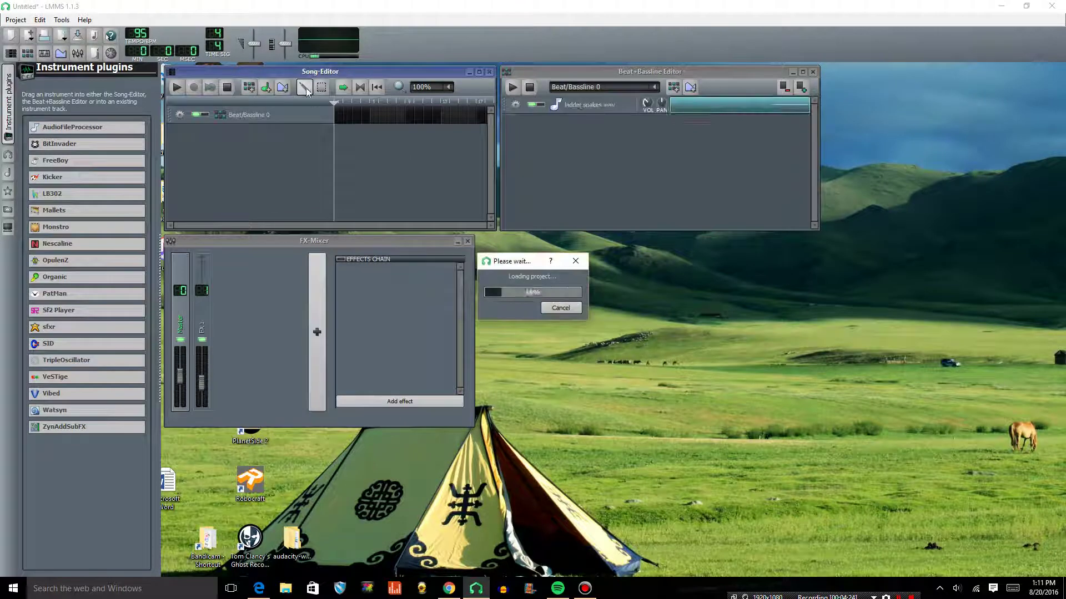
Add a trial Sample track with a clip, then remove the clip and the empty track
click(270, 87)
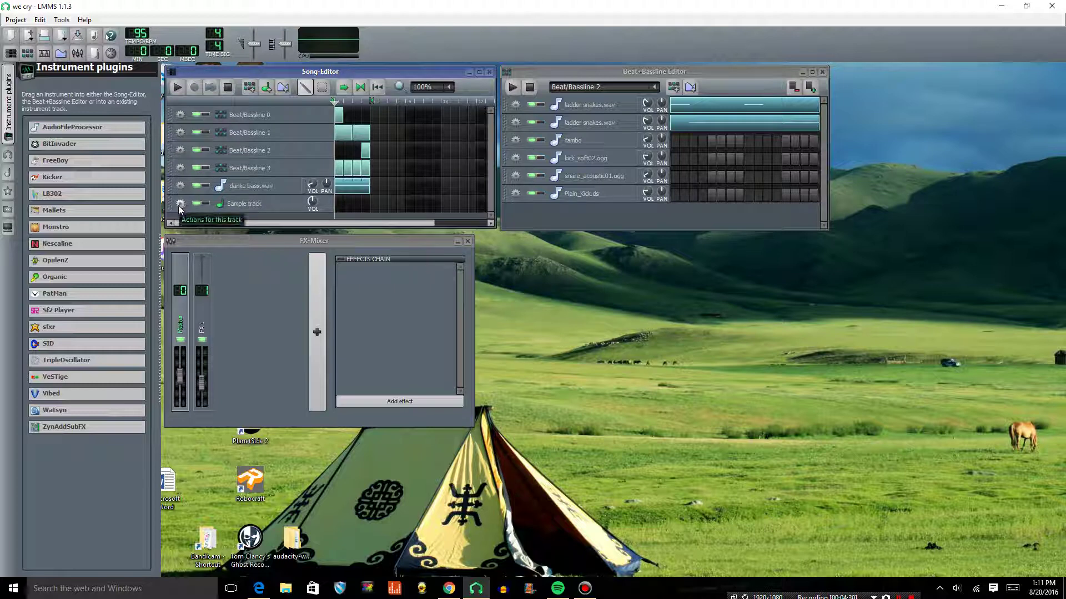
click(339, 206)
right_click(341, 205)
click(341, 209)
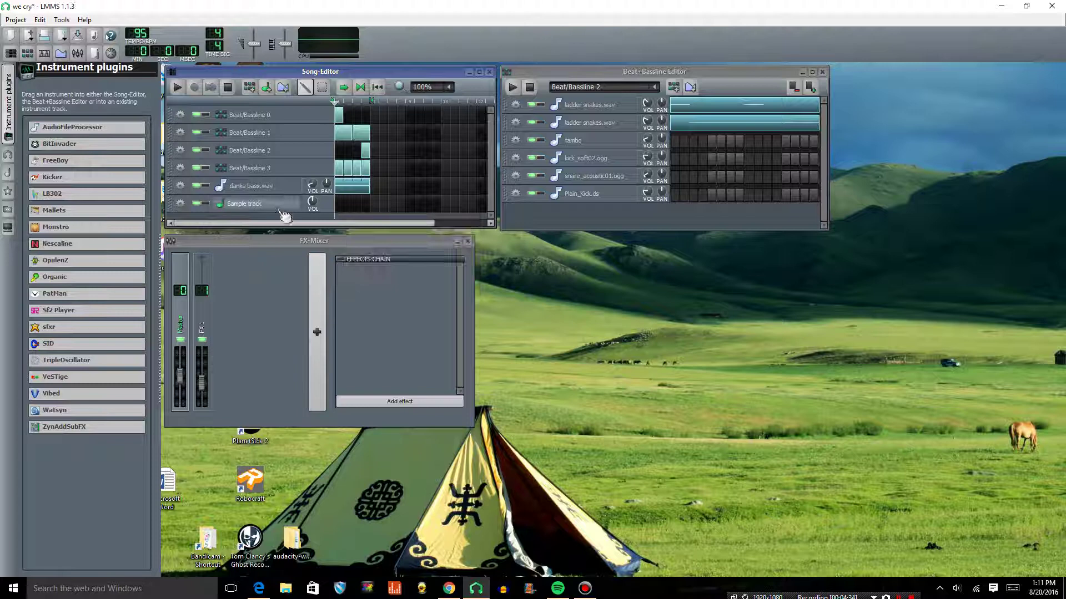
click(247, 204)
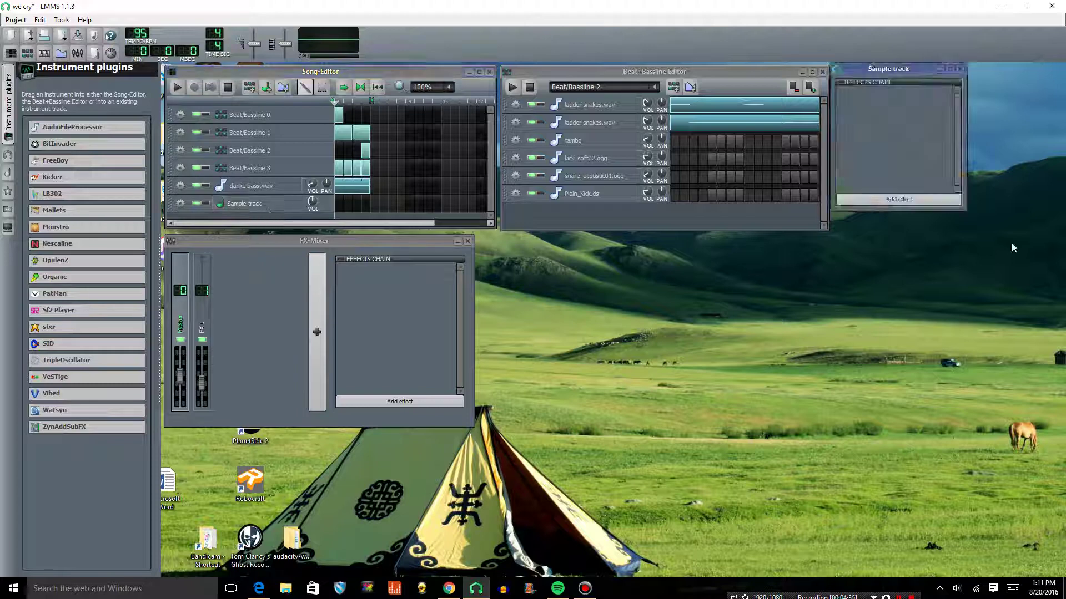
click(959, 70)
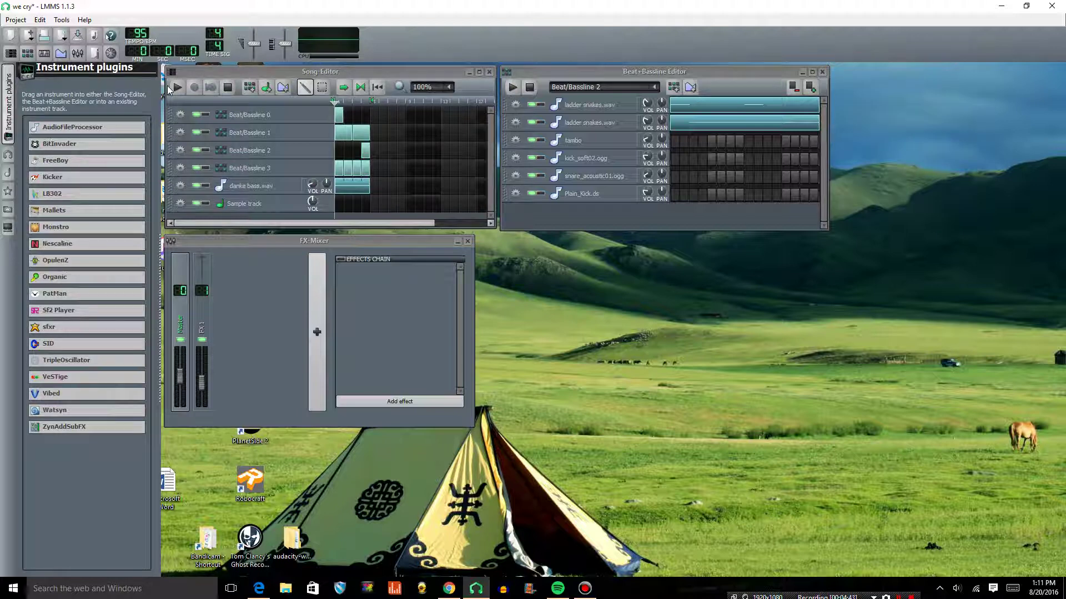
click(179, 204)
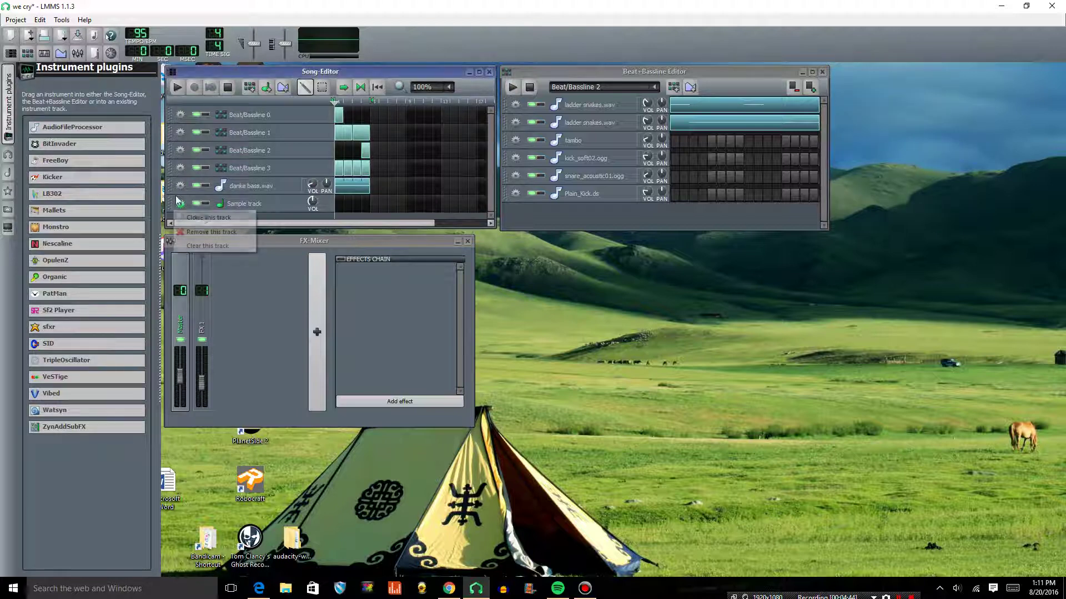
click(202, 232)
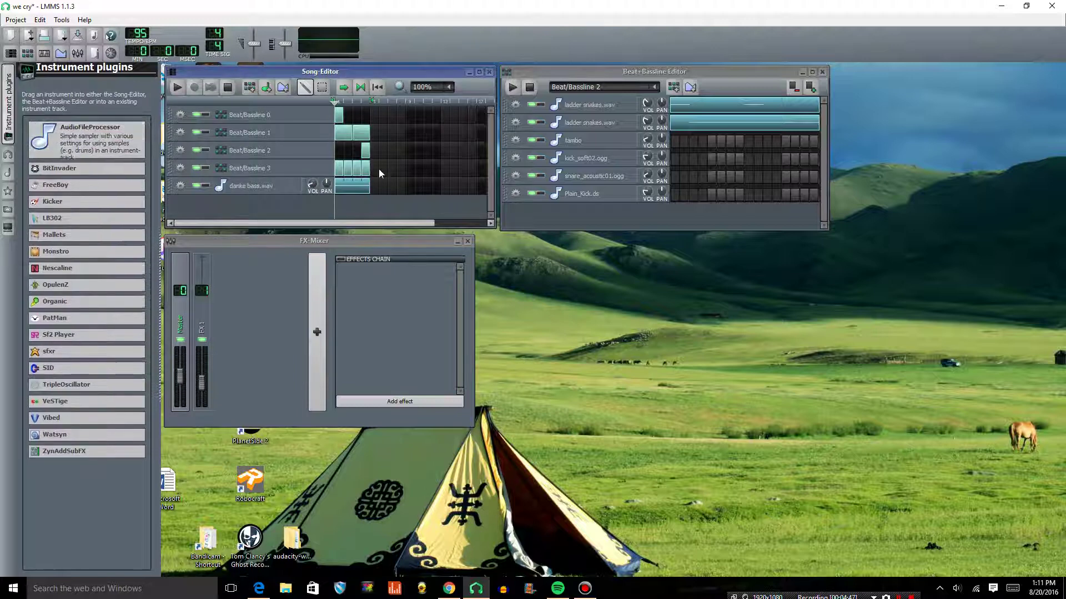
Play and stop the we cry song, then open danke bass.wav's AudioFileProcessor settings
click(178, 87)
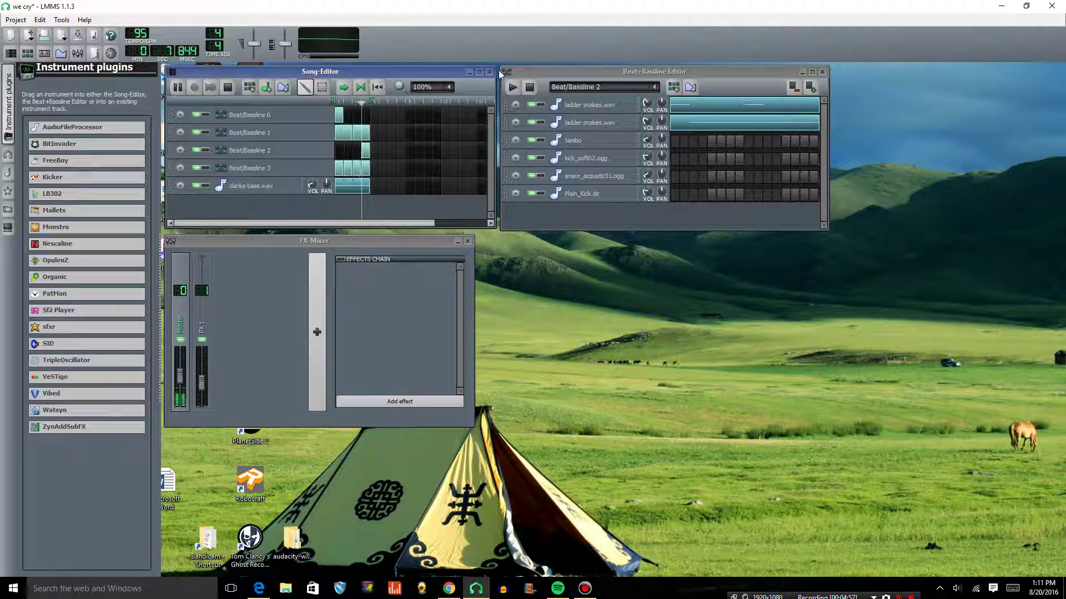
click(228, 87)
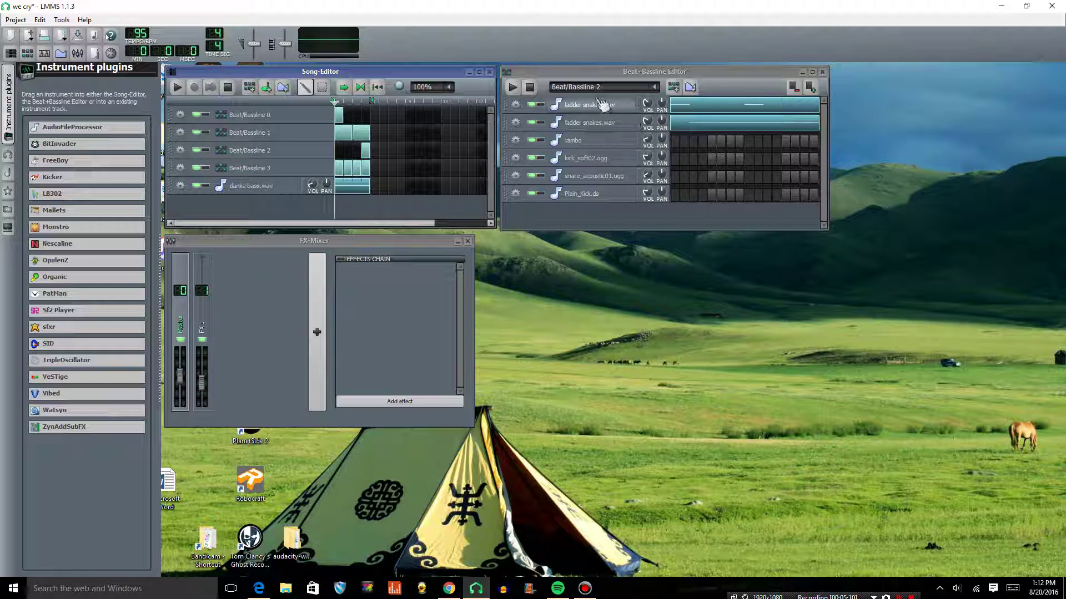
click(264, 188)
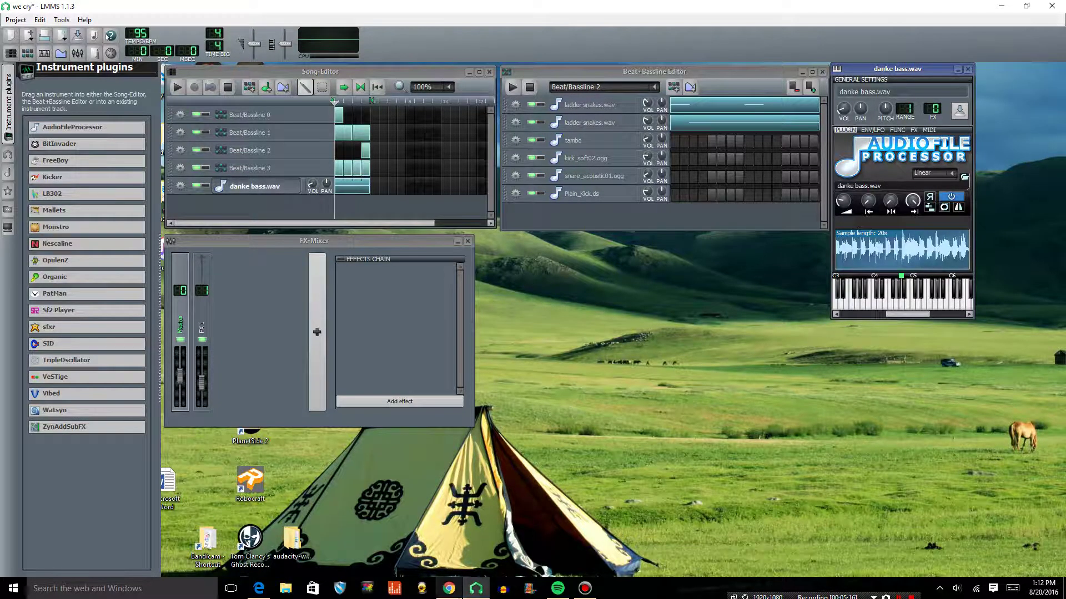
Scroll through the Looperman vinyl loops list in the browser, then return to LMMS
key(alt+Tab)
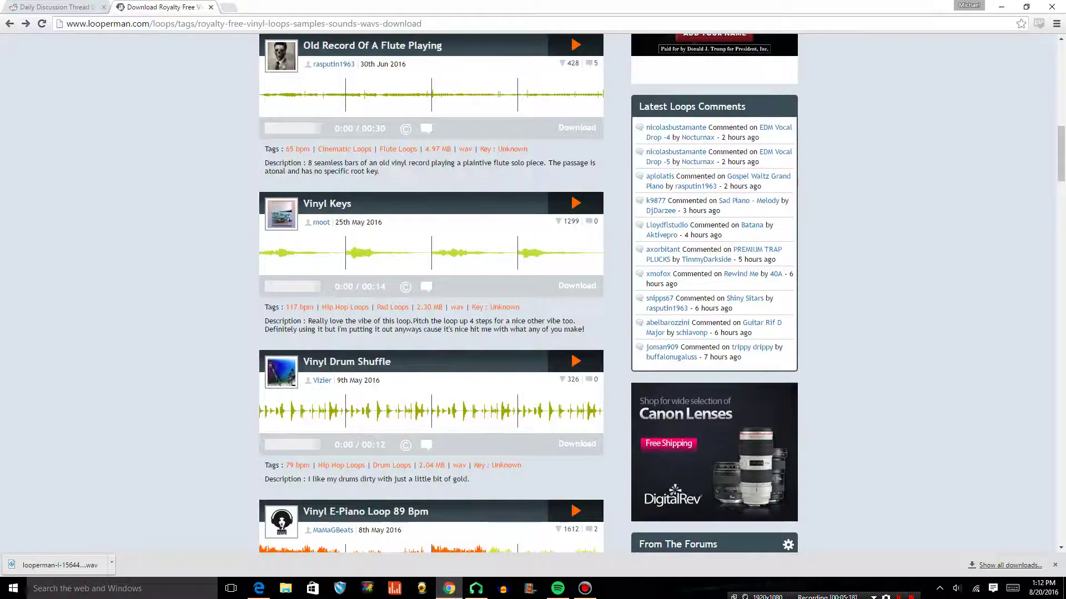
scroll(245, 164, up, 15)
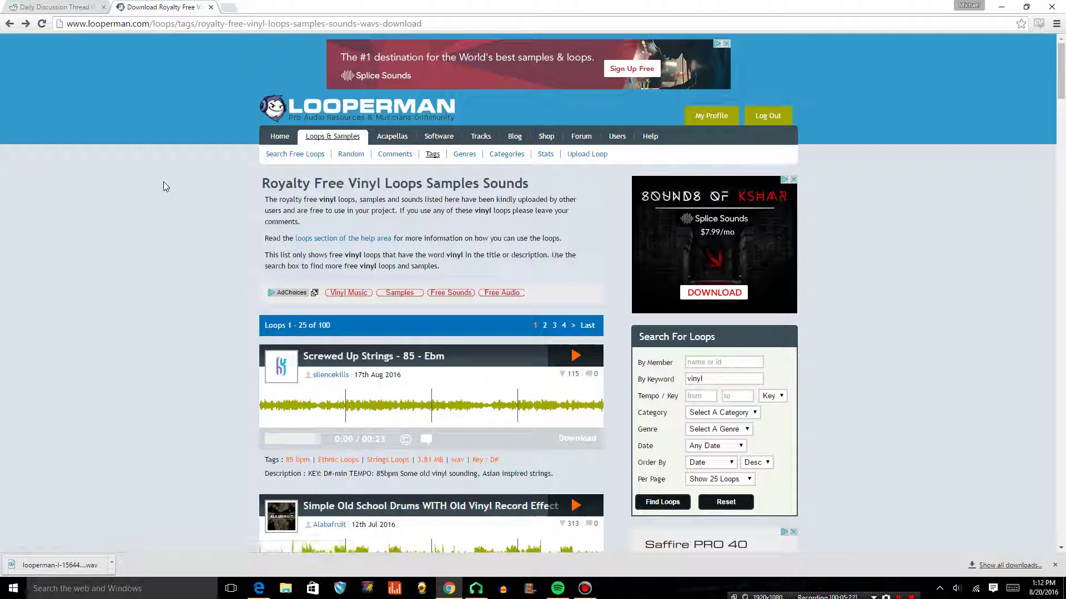
scroll(503, 272, down, 2)
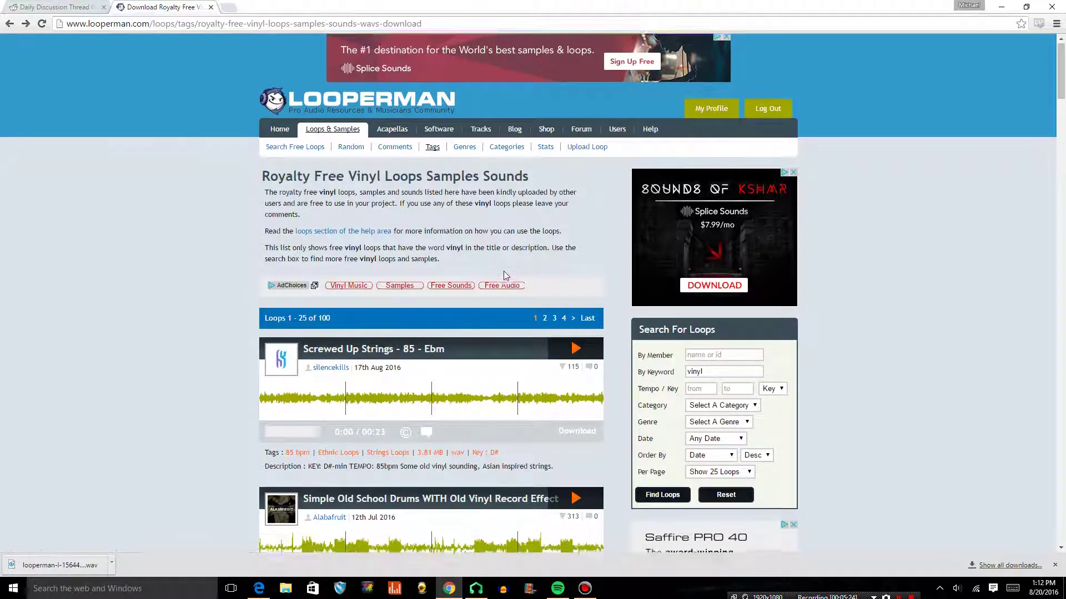
scroll(443, 237, up, 2)
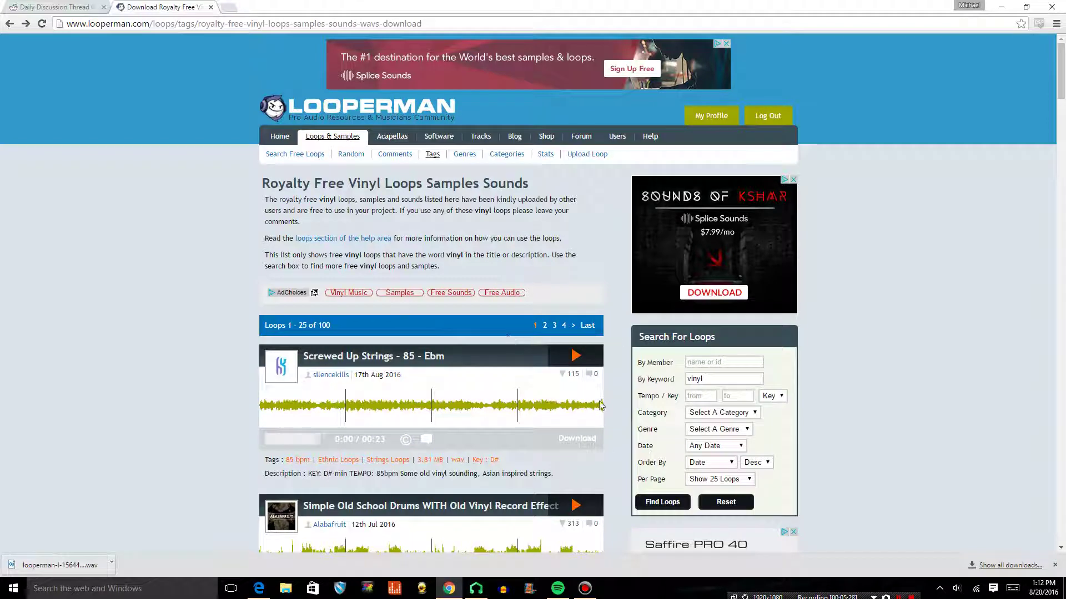
scroll(208, 444, down, 3)
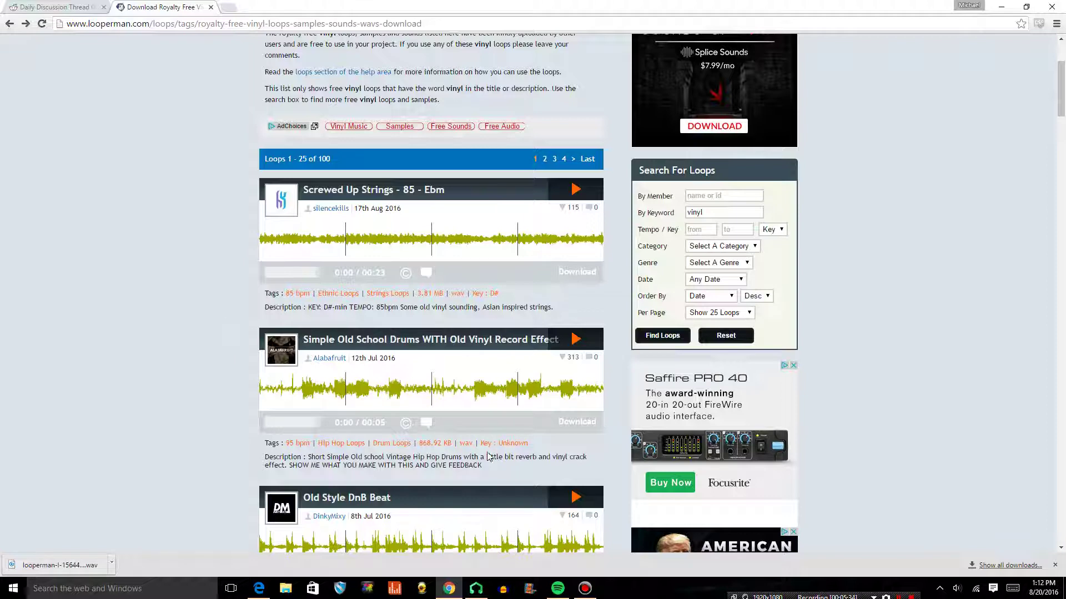
scroll(226, 221, up, 3)
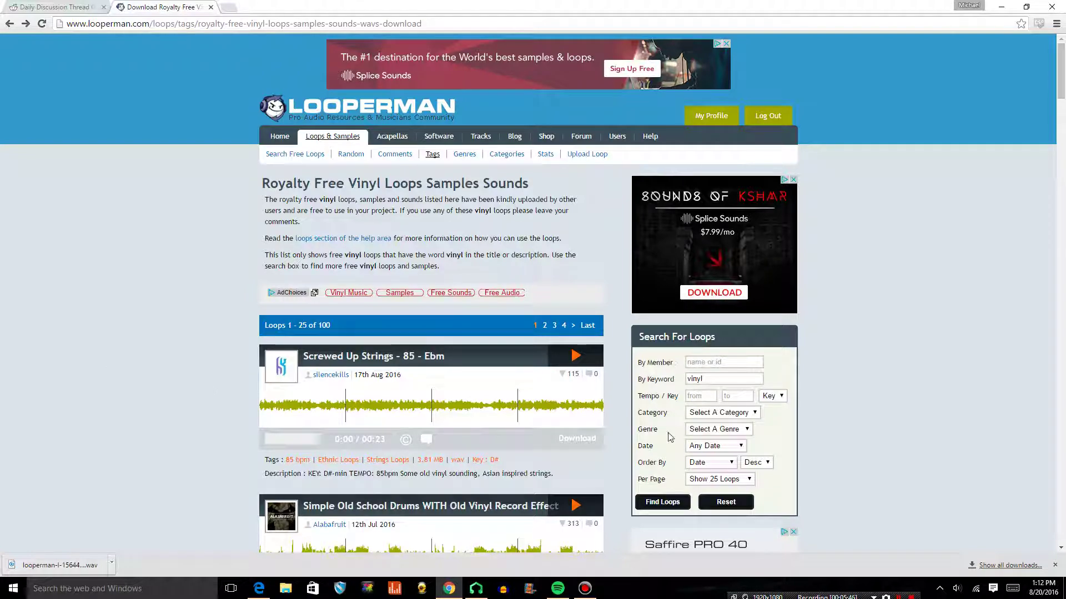
scroll(643, 361, down, 9)
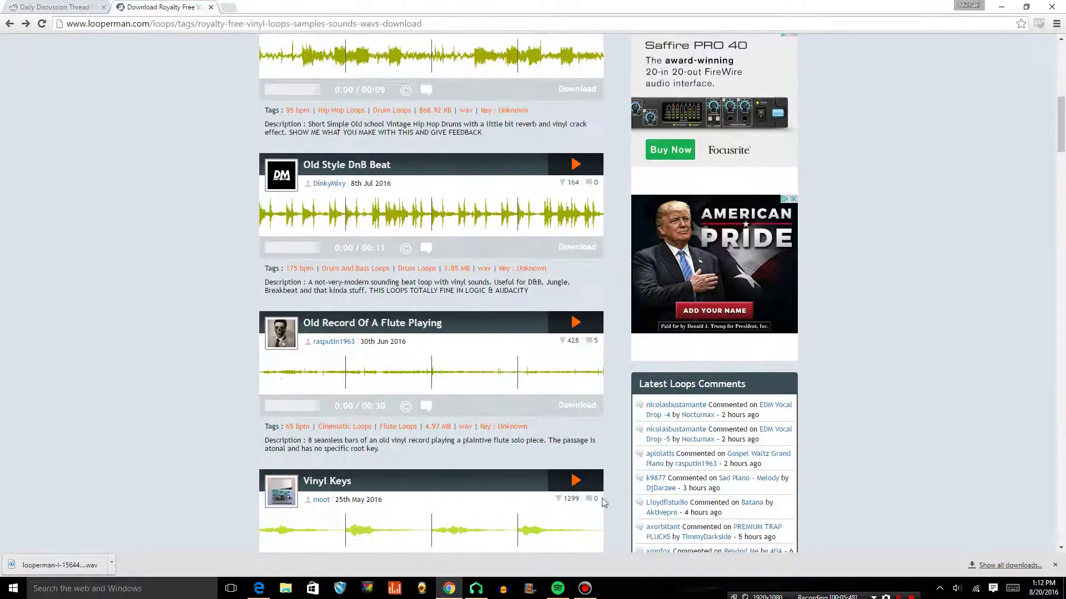
click(476, 588)
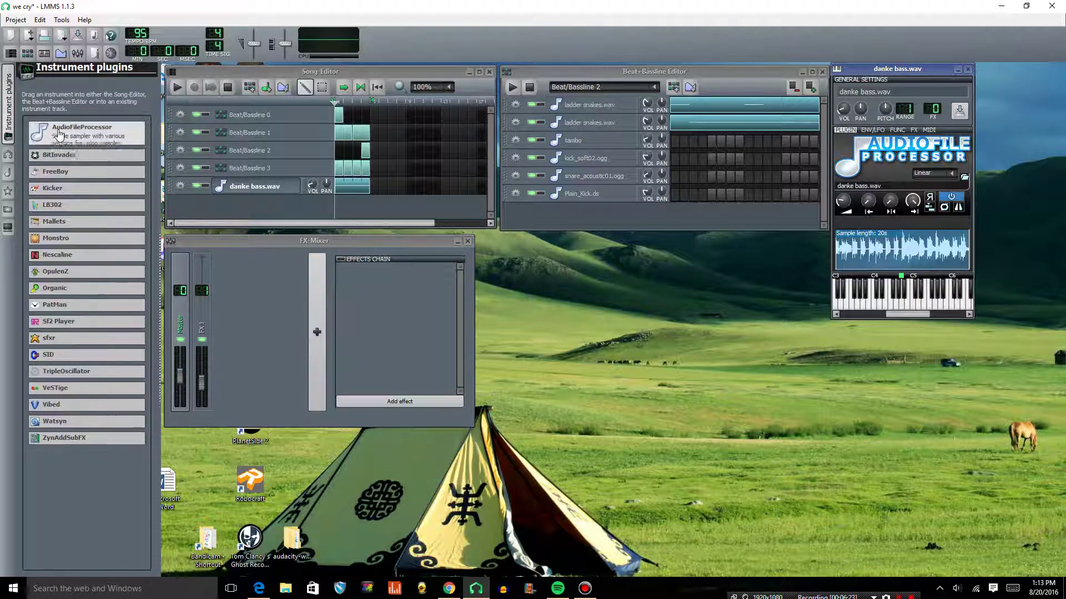
Play and stop the Beat+Bassline patterns, including Beat/Bassline 1
click(513, 87)
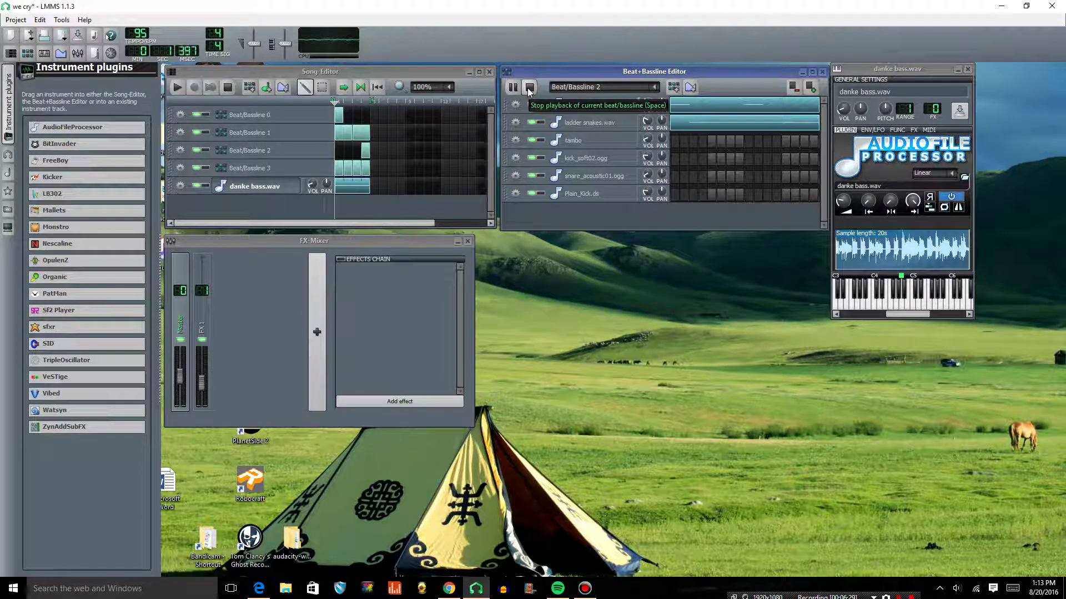
click(527, 88)
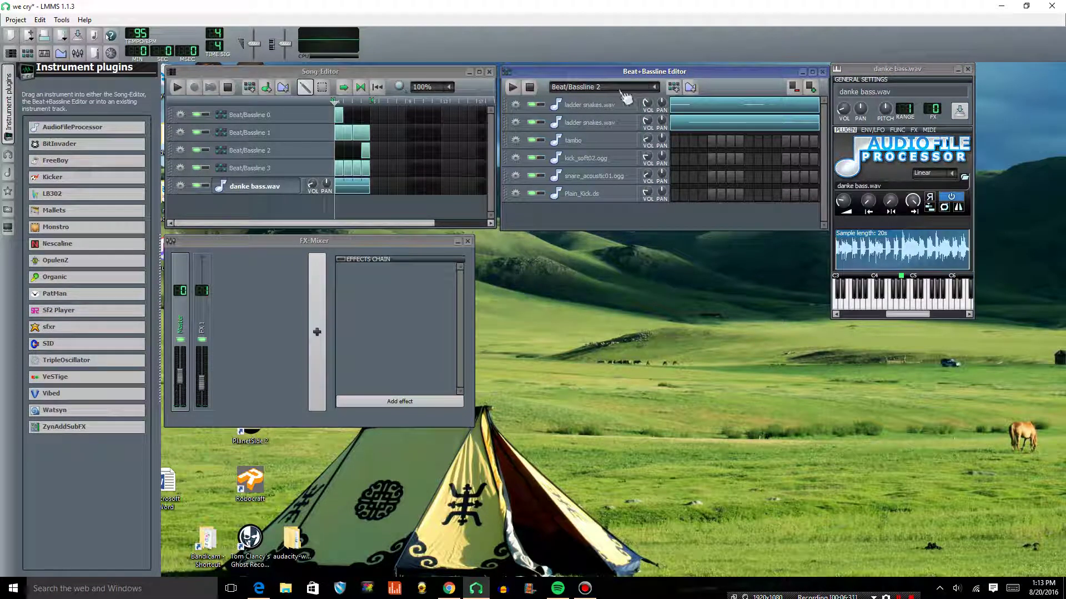
scroll(624, 94, up, 1)
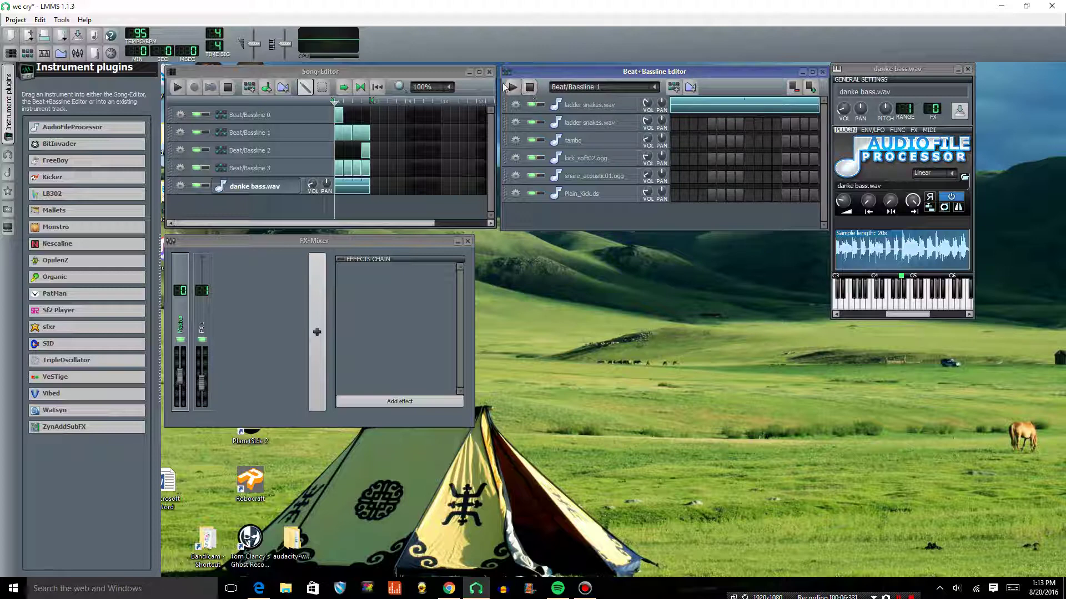
click(530, 88)
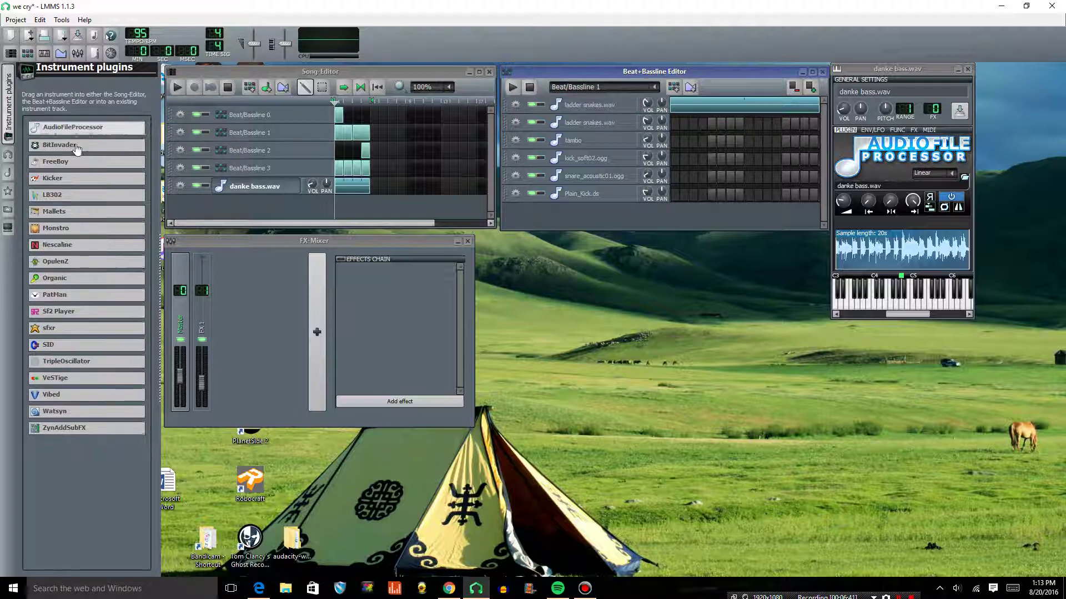
Open and close the ladder snakes.wav instrument settings
mouse_move(61, 130)
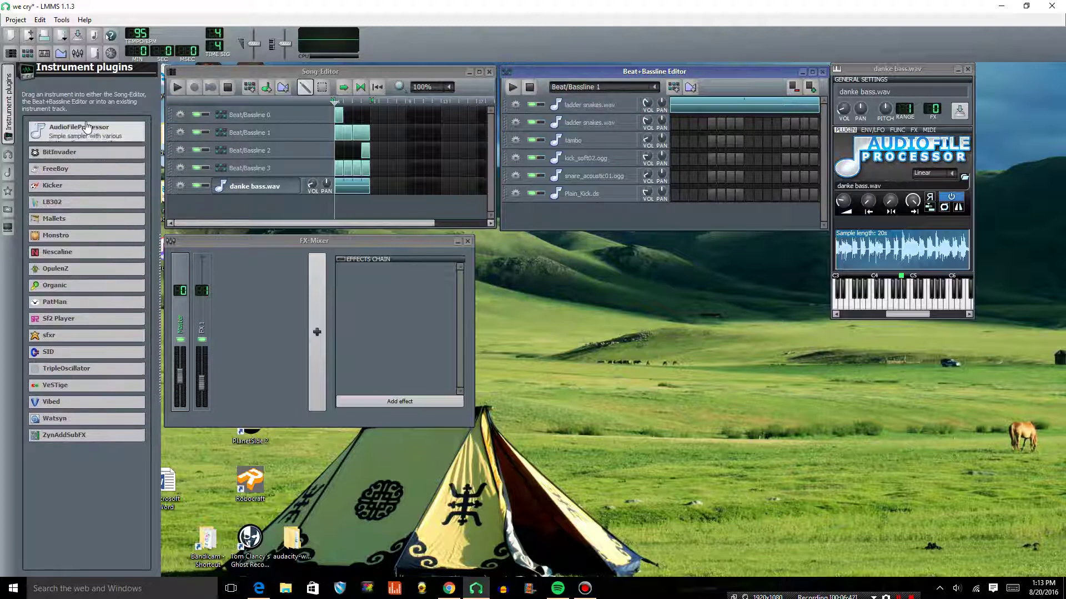
click(594, 106)
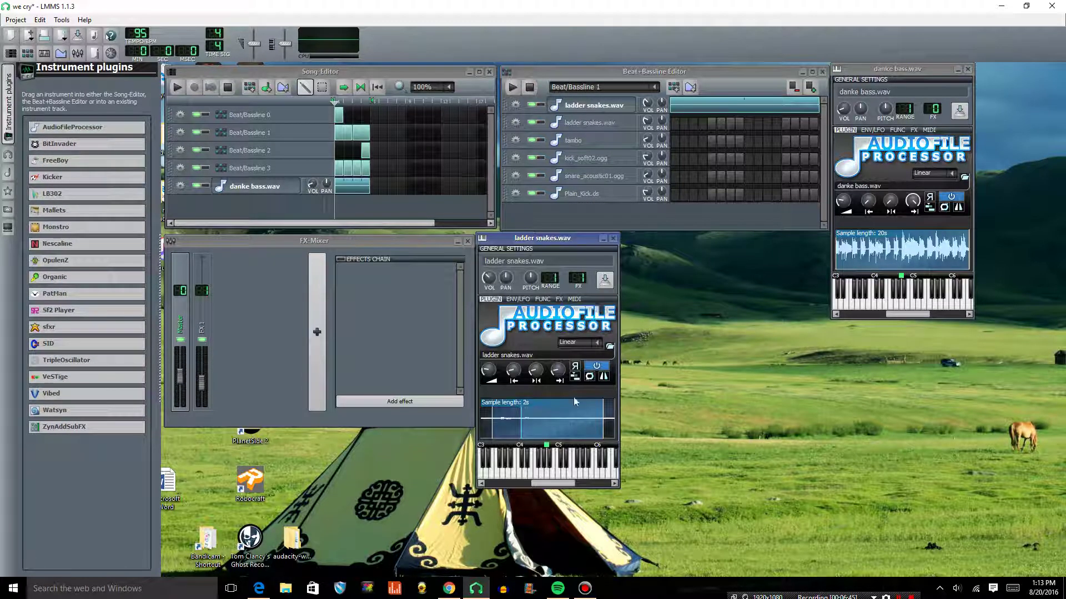
click(613, 239)
mouse_move(67, 152)
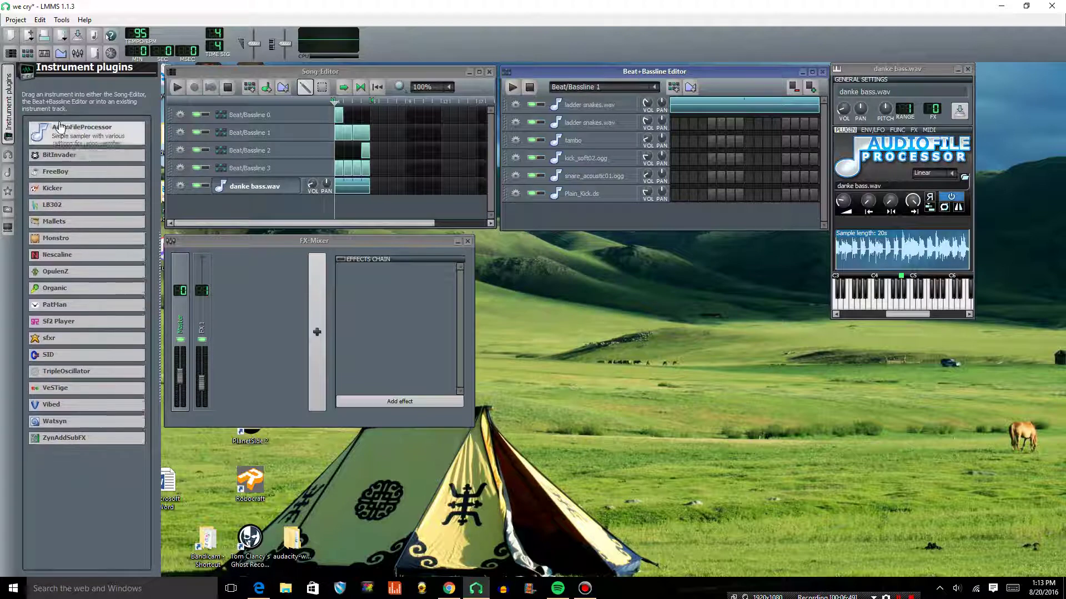
Add an AudioFileProcessor track to Beat/Bassline 1 and load gitar.wav into it
drag(591, 222, 591, 221)
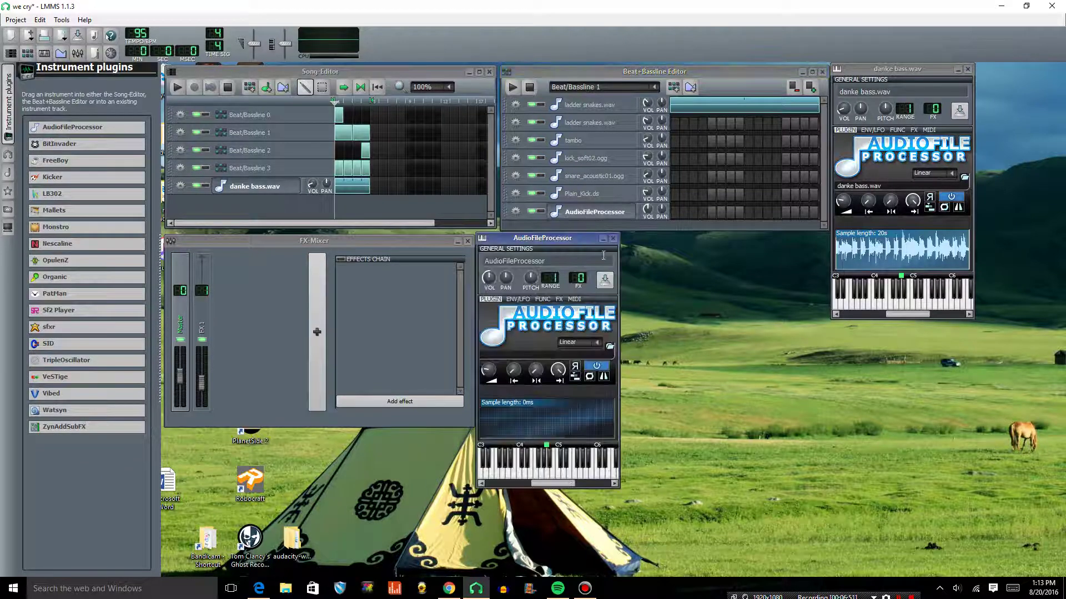
click(610, 348)
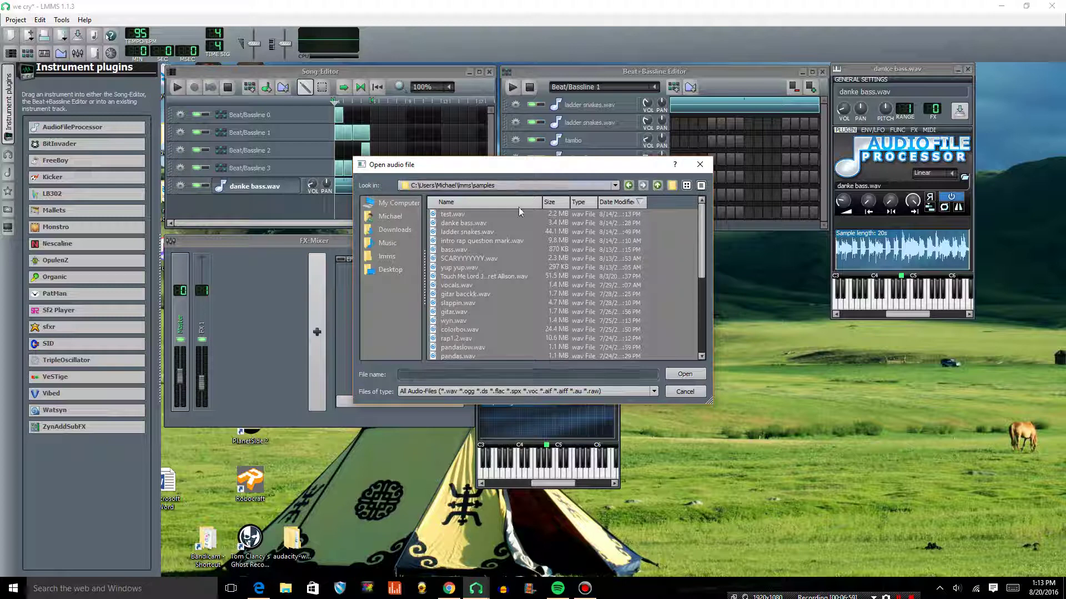
scroll(519, 222, down, 8)
scroll(520, 245, up, 8)
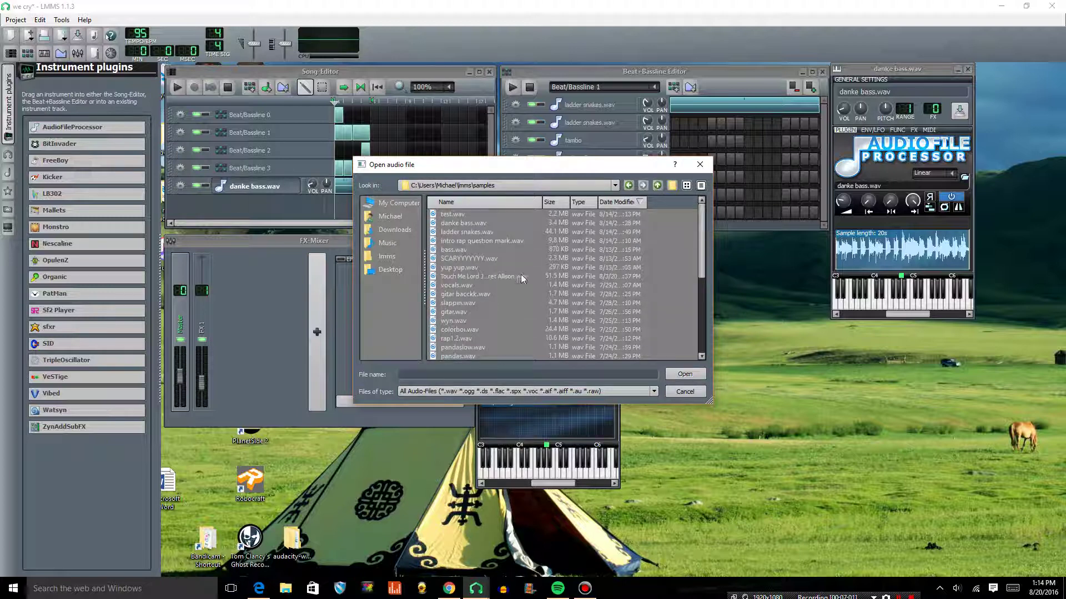
double_click(462, 313)
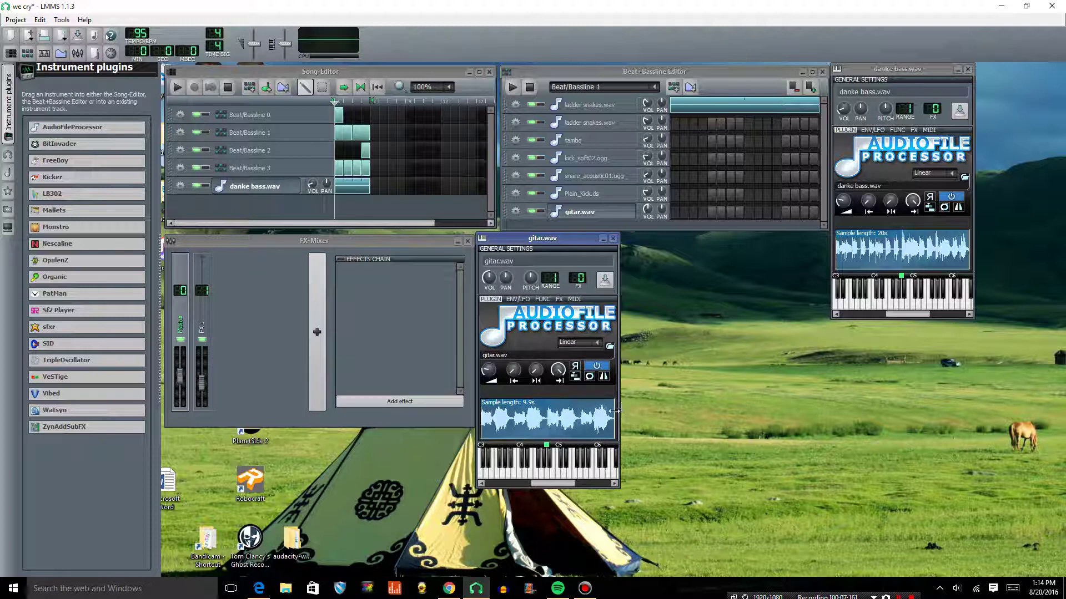
Trim the gitar.wav sample end down to 891 ms, previewing it along the way
drag(614, 412, 547, 459)
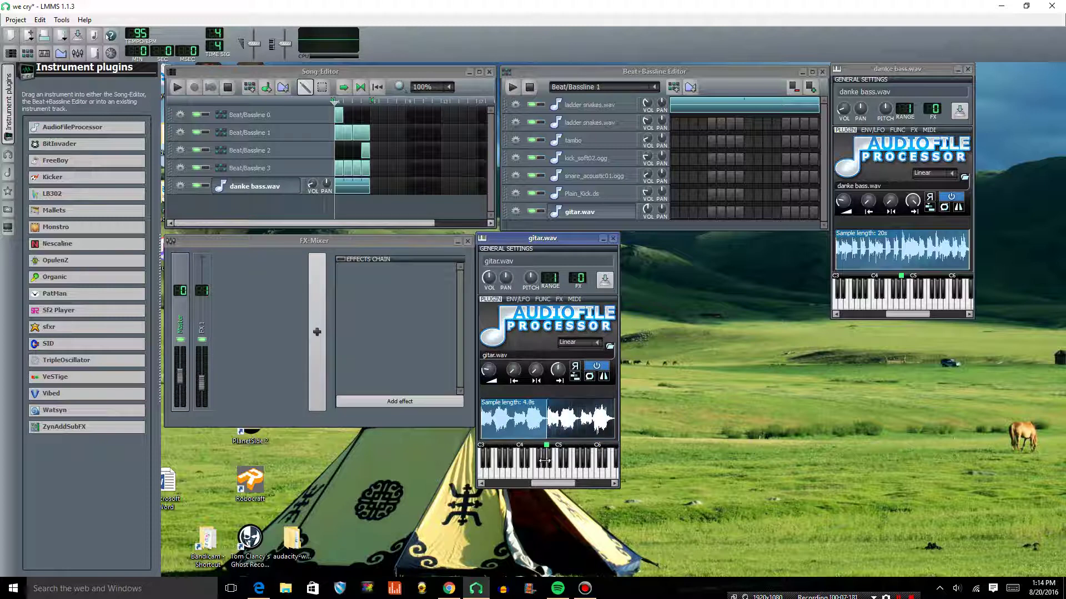
click(572, 473)
drag(546, 435, 488, 436)
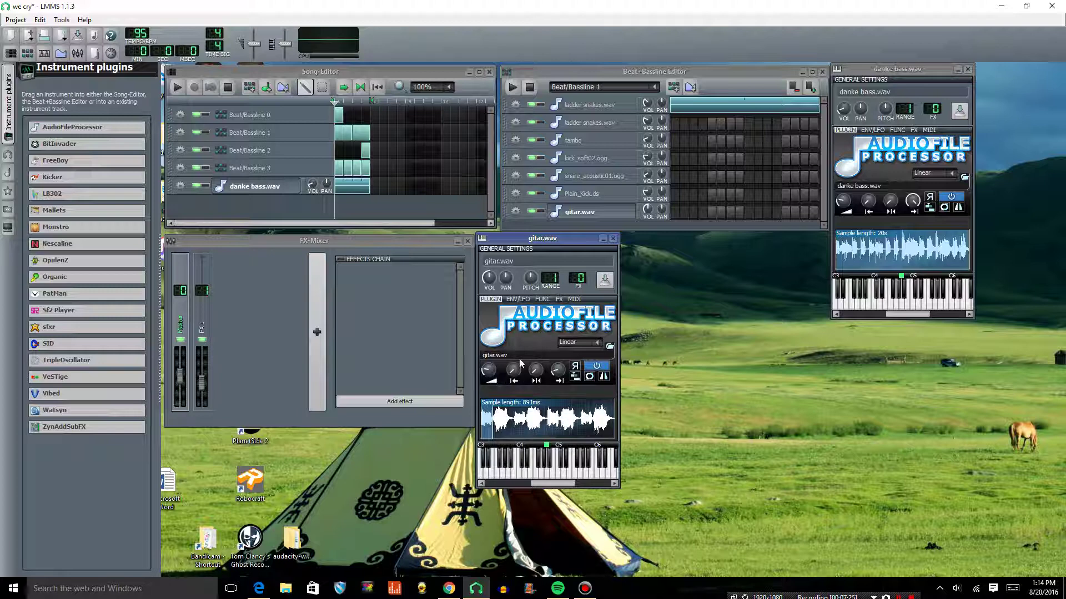
Set the volume envelope attack to 0.163 and cut the hold into a spike; toggle the filter on, then off
click(516, 300)
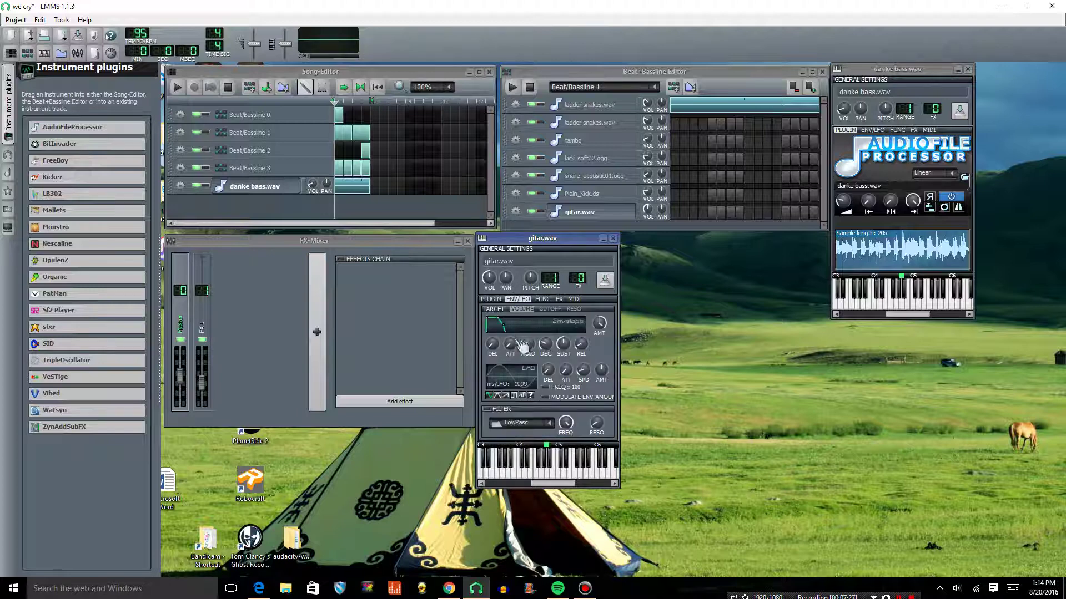
drag(509, 344, 510, 354)
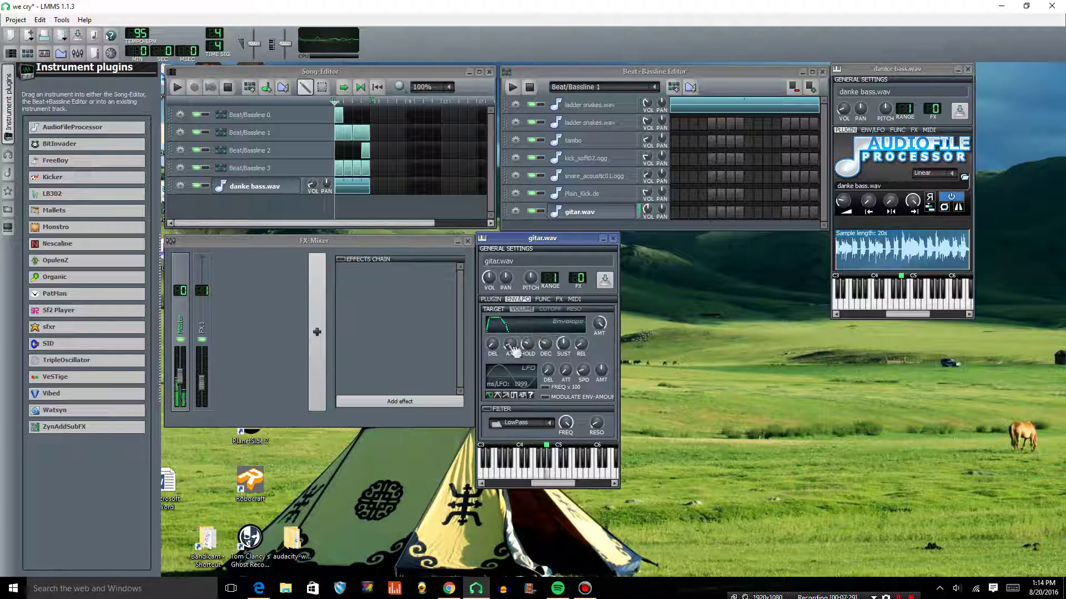
drag(533, 344, 565, 355)
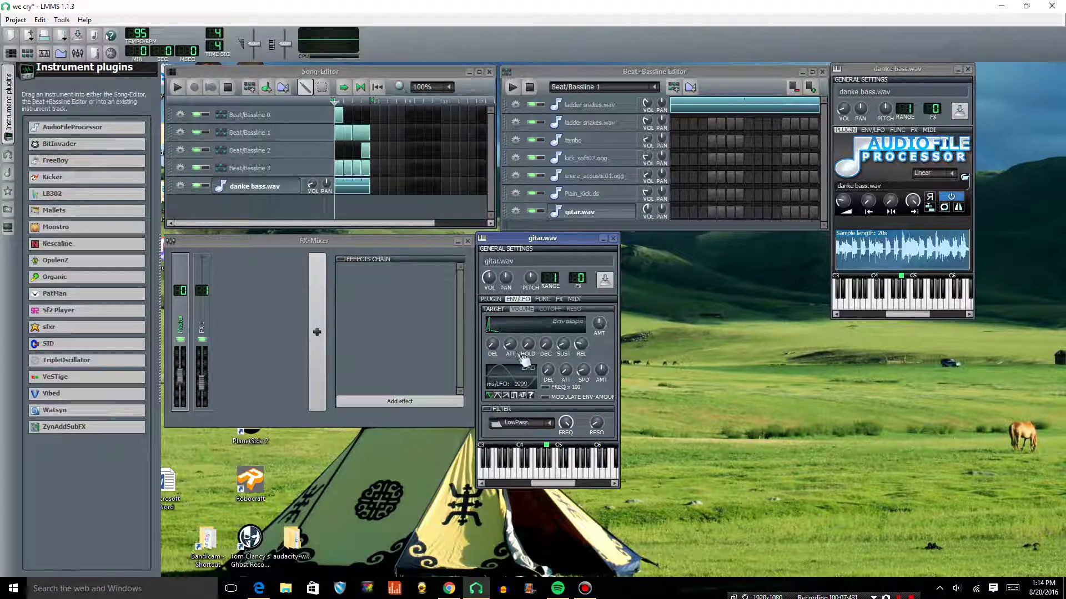
click(486, 410)
click(487, 409)
Reopen and then close the gitar.wav instrument settings
click(613, 239)
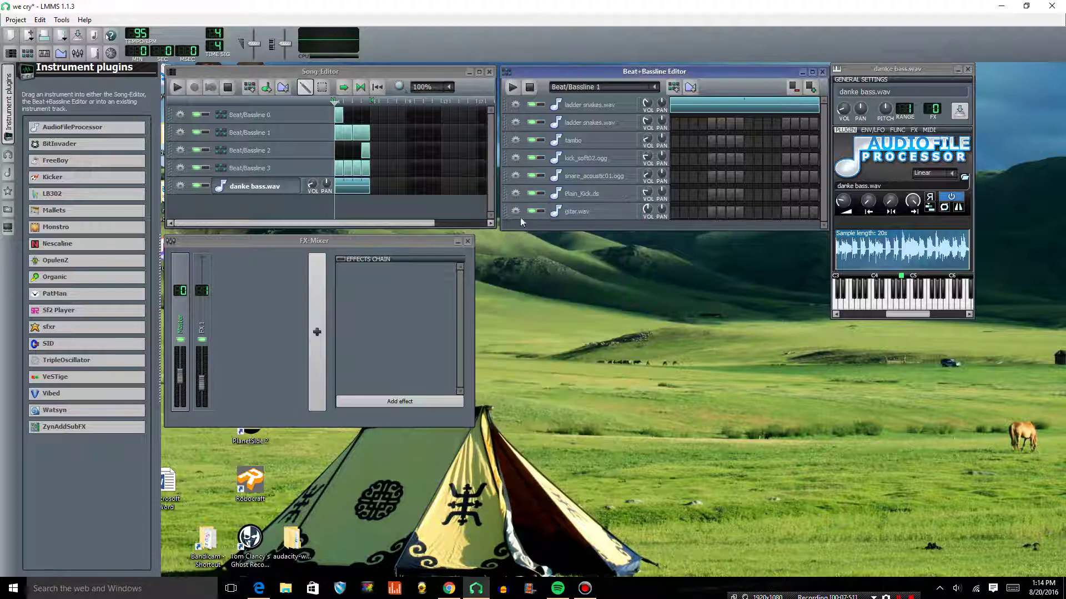
click(607, 214)
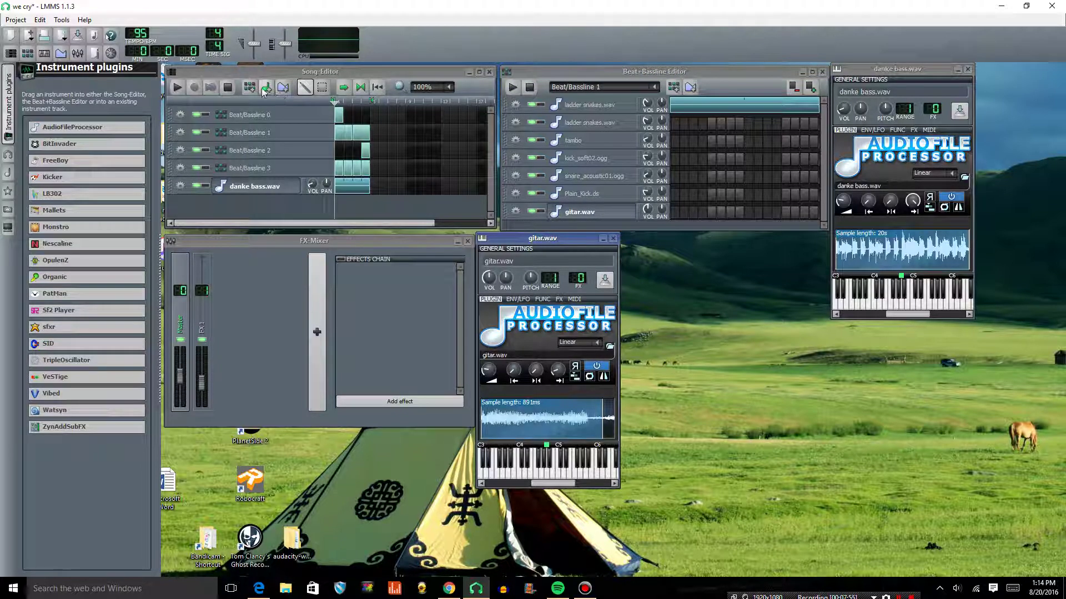
click(612, 239)
Remove the gitar.wav track from Beat/Bassline 1, then launch the webcam program
click(514, 211)
click(542, 231)
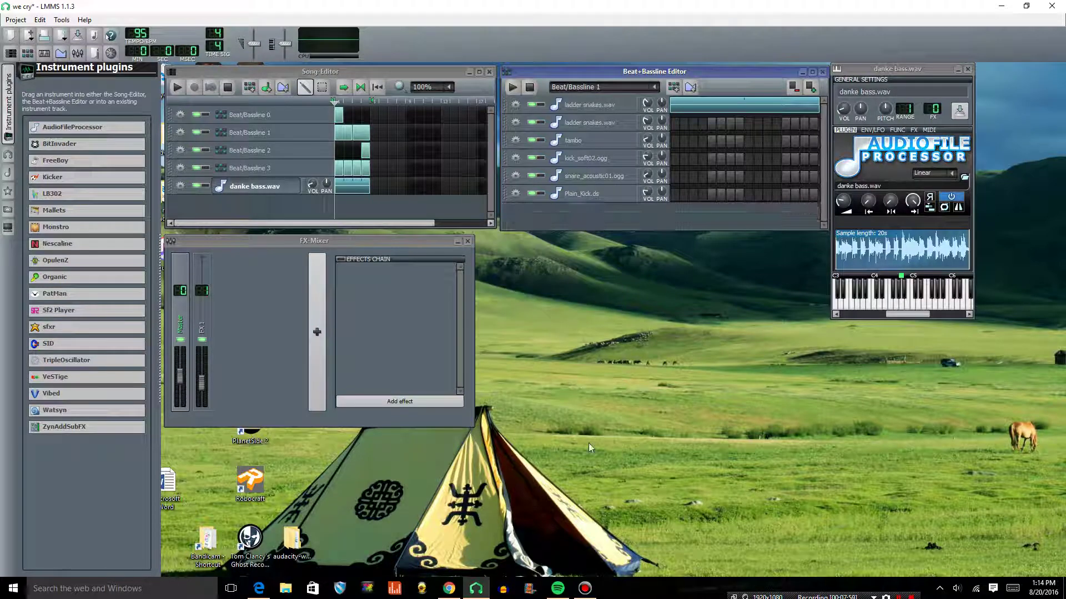
click(423, 589)
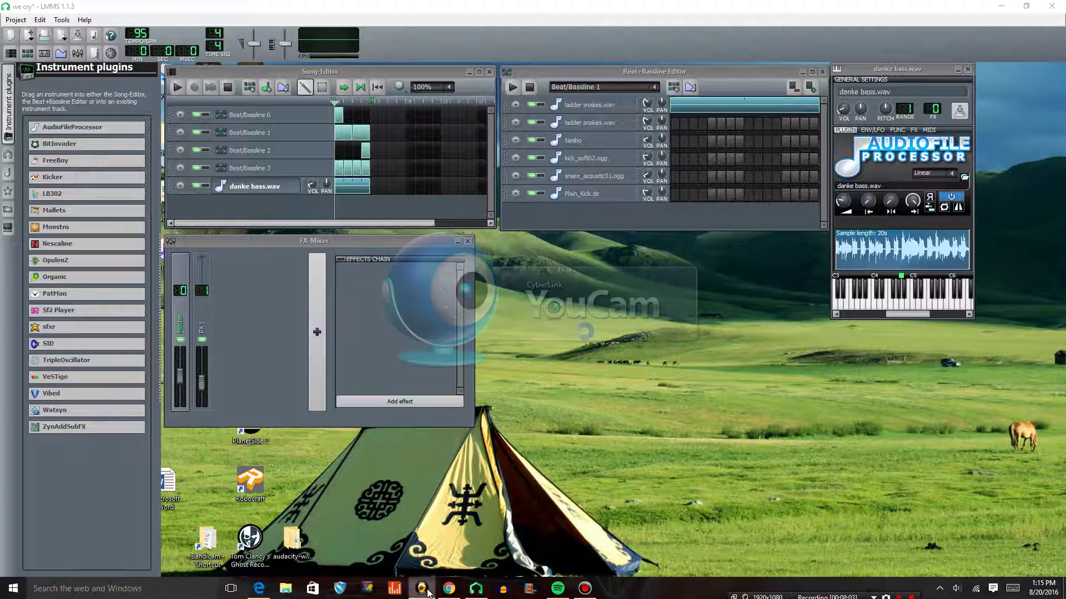